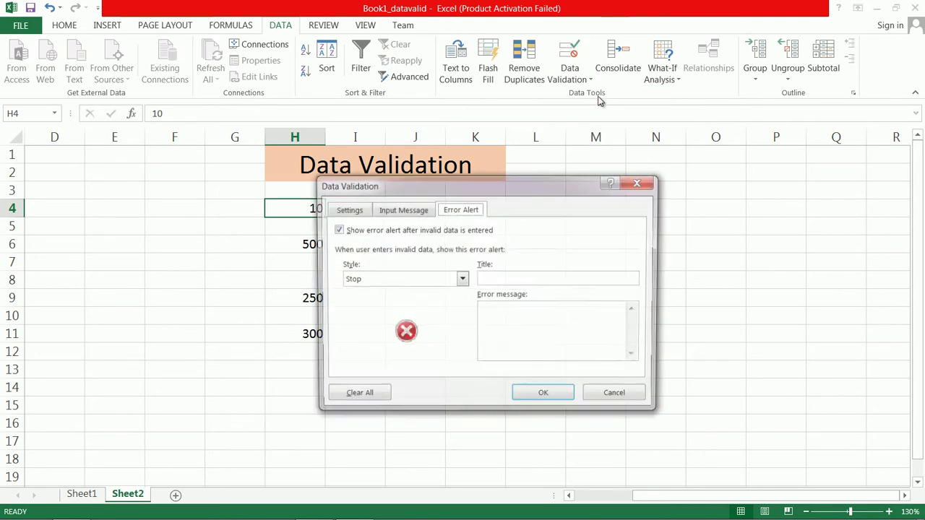
click(391, 214)
click(461, 213)
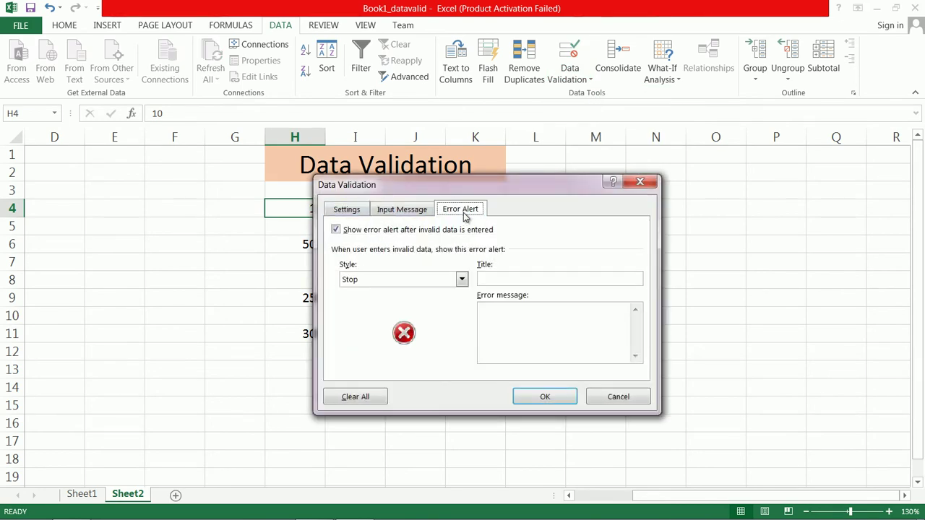
click(409, 214)
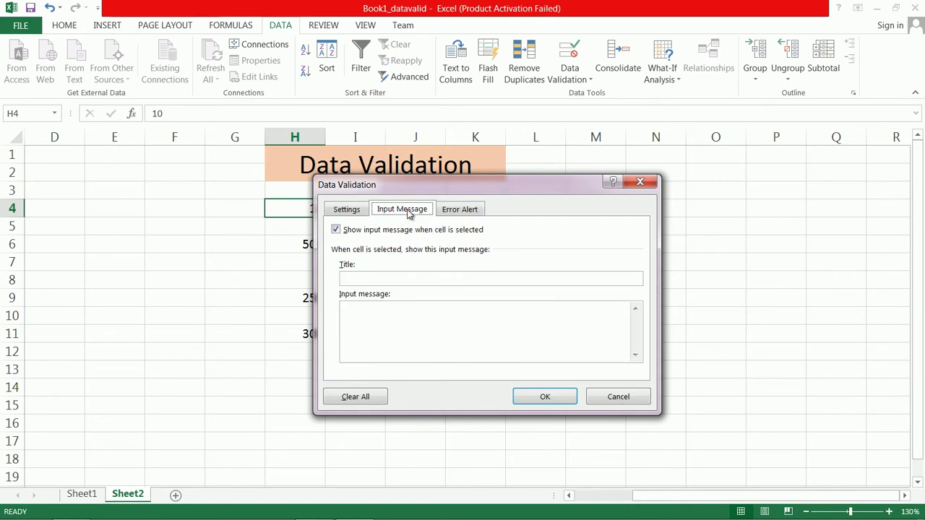
click(615, 399)
- Start a data validation for cells J4:J11 and title its input message "Enter Data"
drag(407, 210, 429, 332)
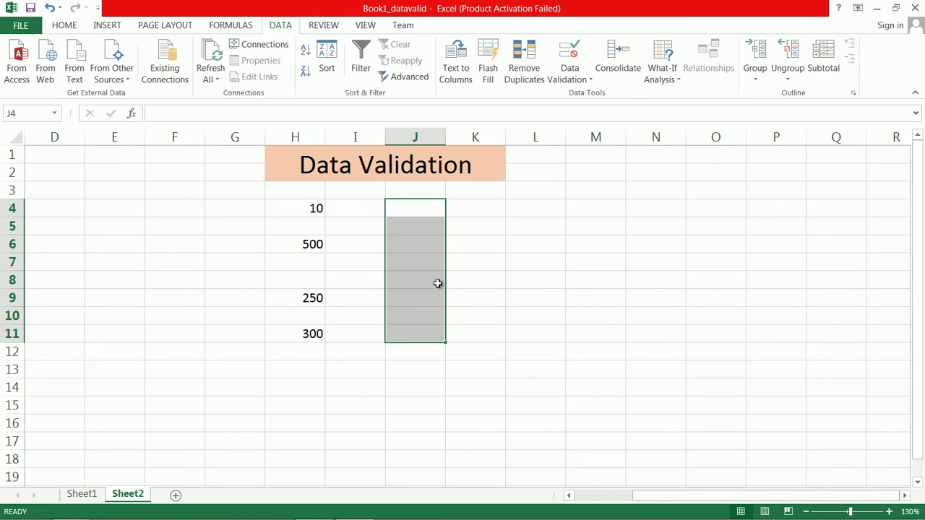
click(569, 78)
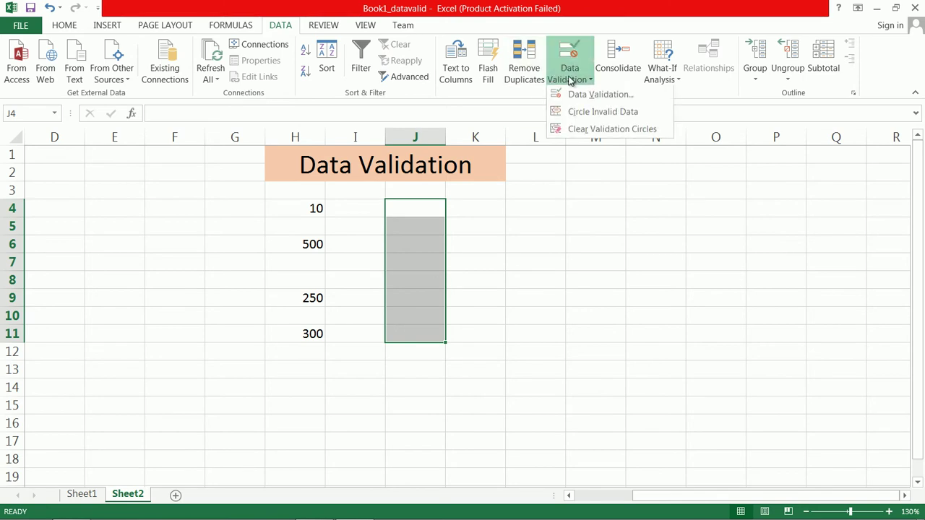
click(581, 94)
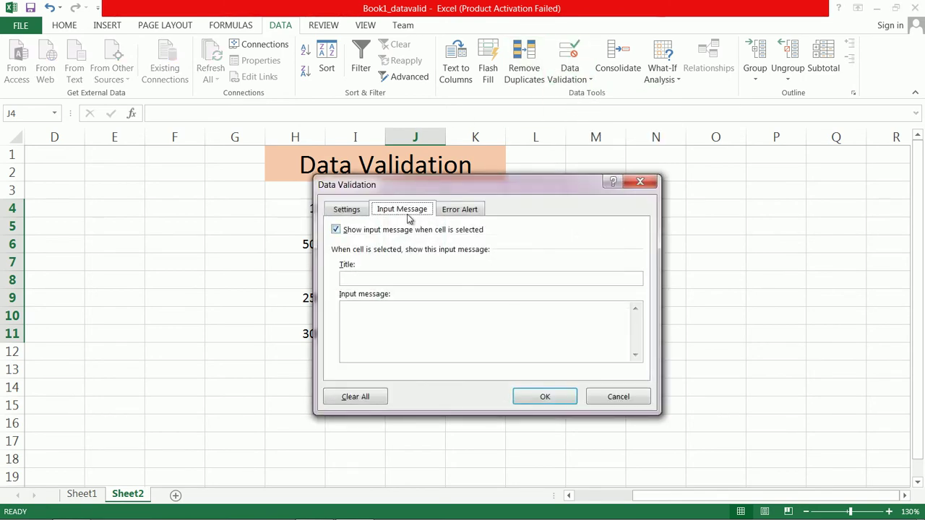
click(369, 279)
text(Enter Data)
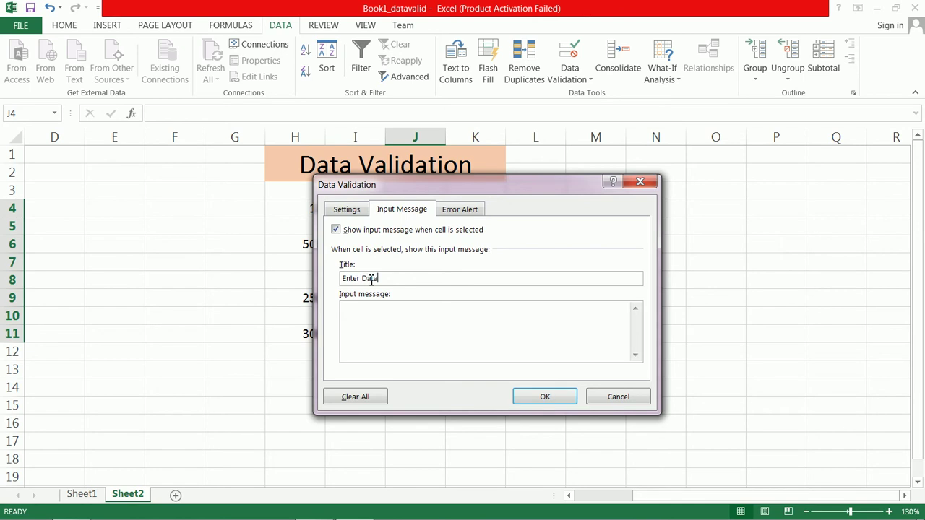
- Write the input message text "KIndly enter code between 10 to 100" for the validated cells
click(374, 312)
text(Kindly enter data b)
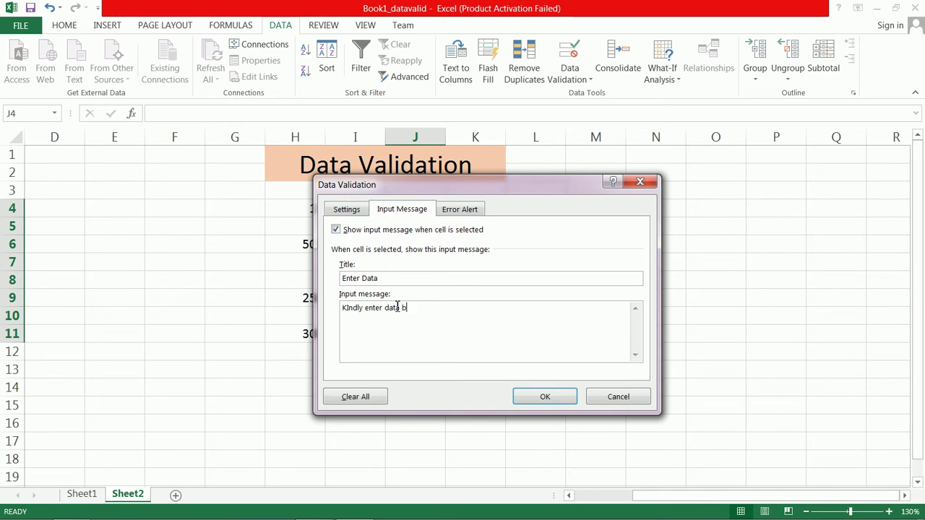
key(BackSpace)
key(BackSpace)
key(BackSpace)
key(BackSpace)
key(BackSpace)
key(BackSpace)
text(code b)
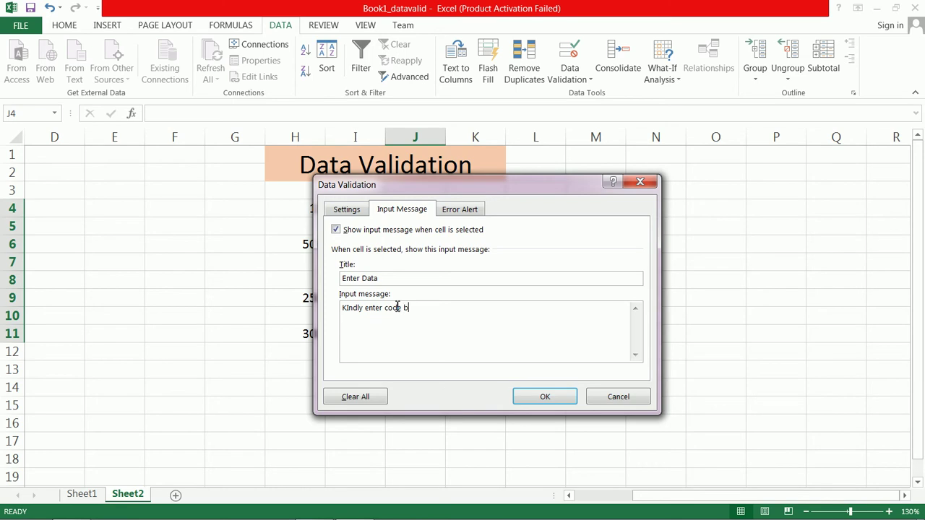
text(etween )
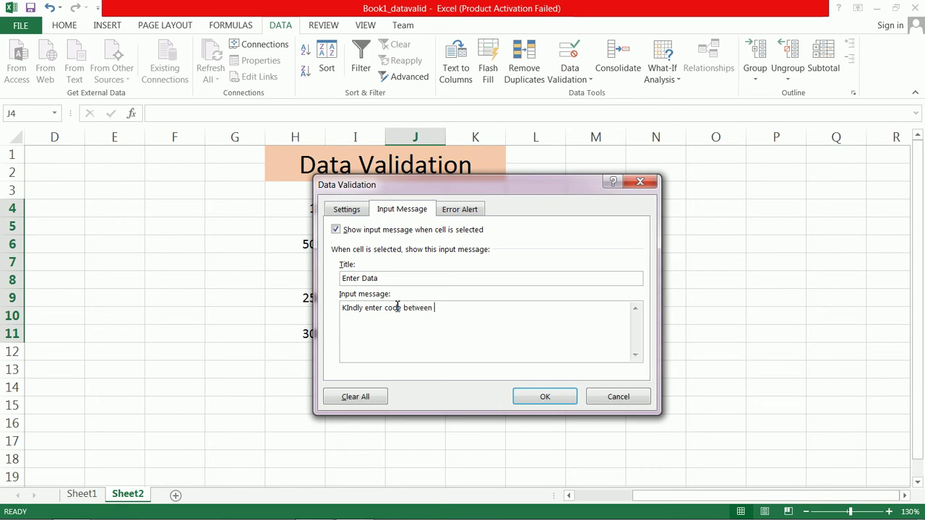
text(10 to 100)
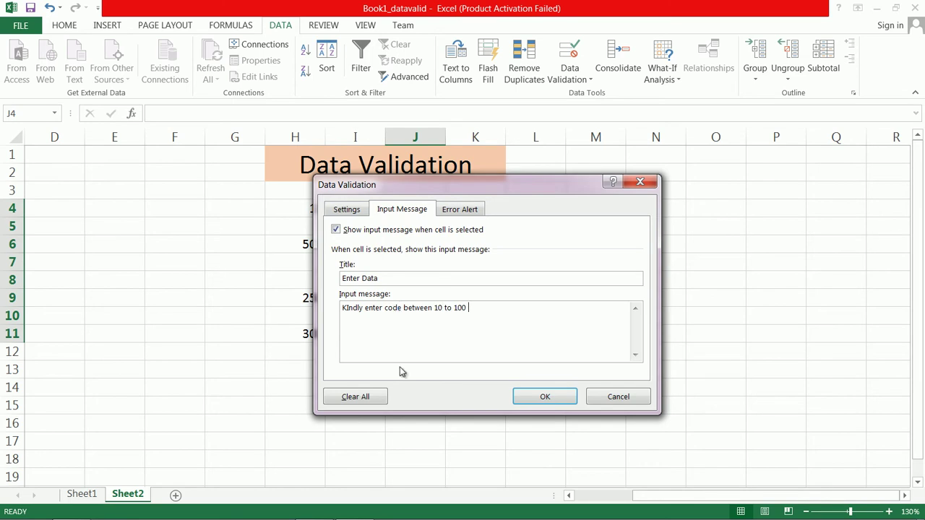
- Restrict cells J4:J11 to whole numbers between 10 and 100 and apply the validation
click(350, 210)
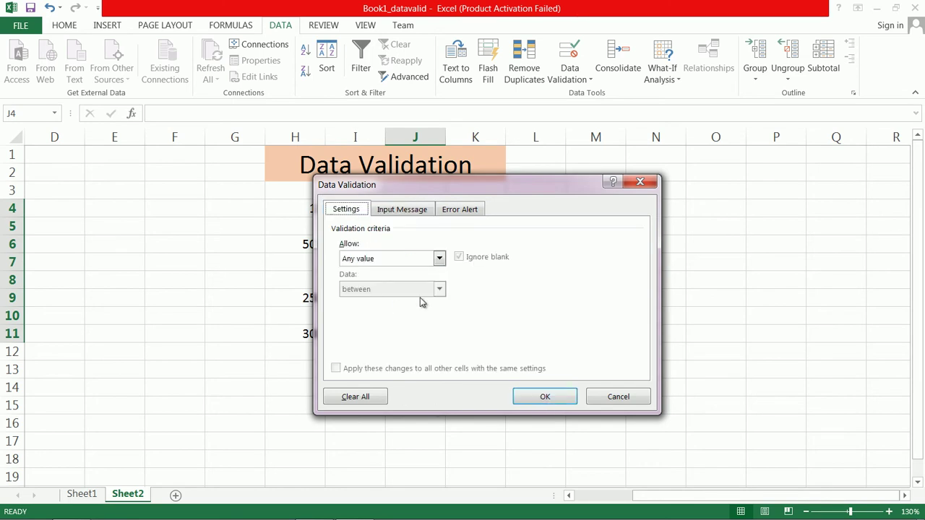
click(437, 258)
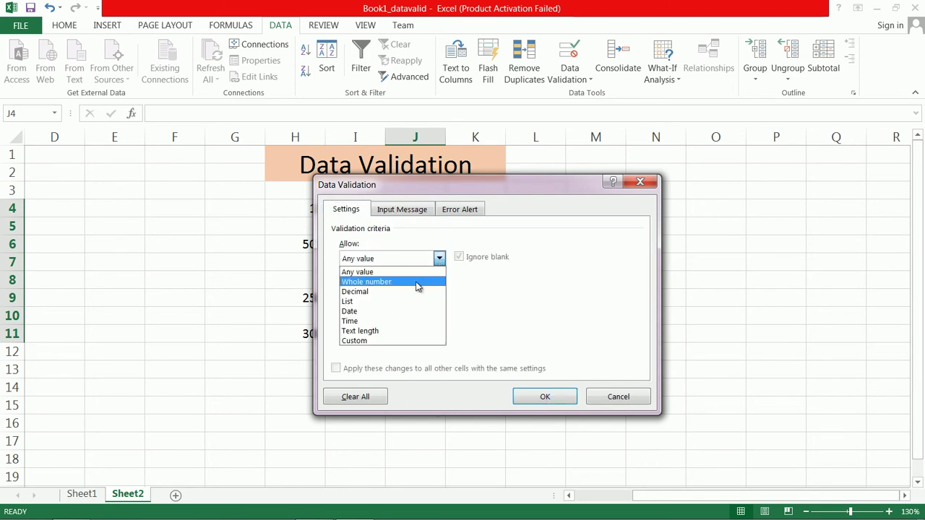
click(418, 287)
click(431, 323)
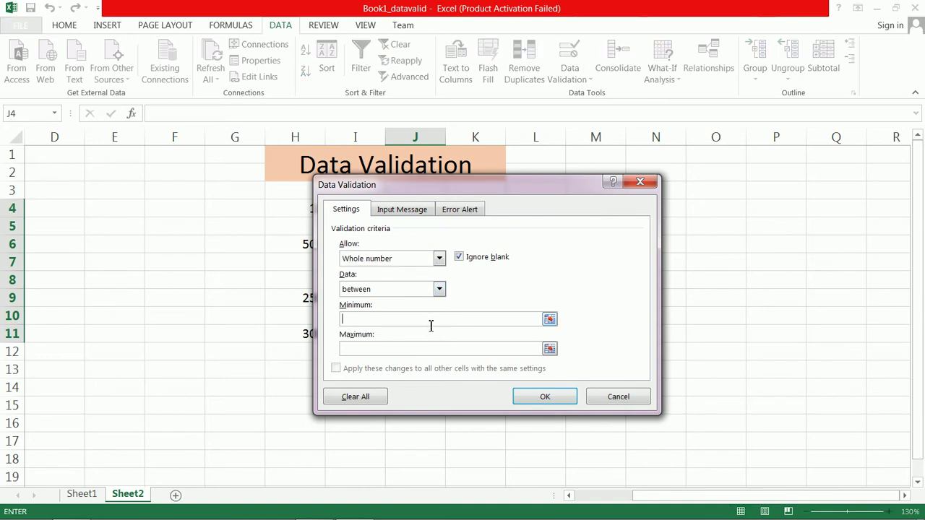
text(10)
click(446, 351)
text(100)
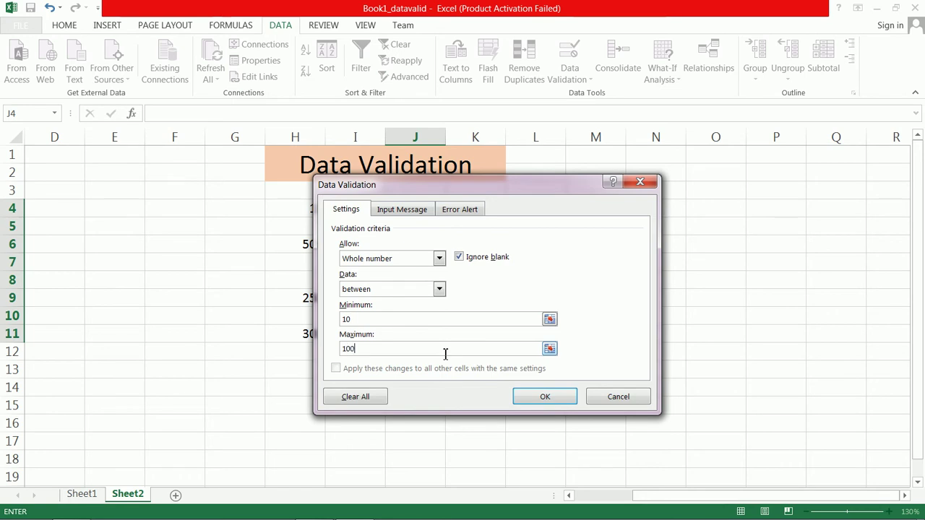
click(545, 397)
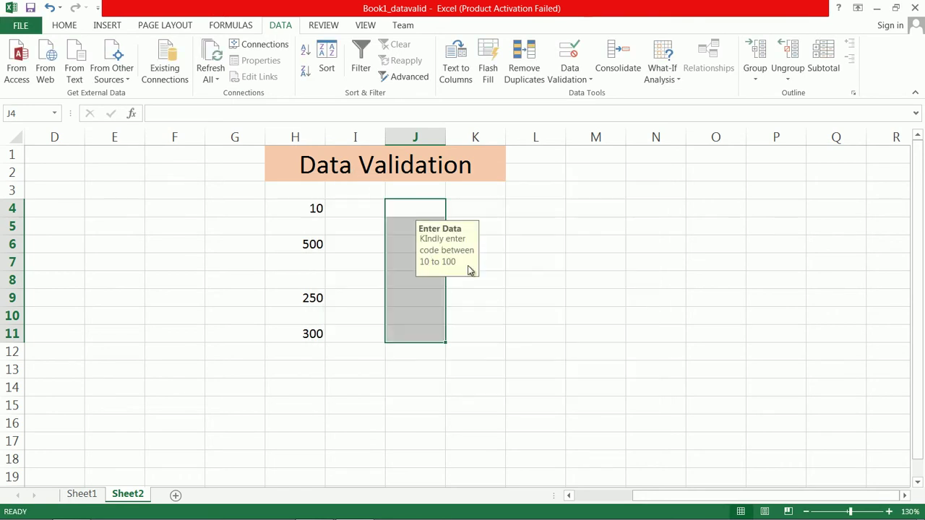
- Enter 20 in cell J4 and 30 in cell J5
click(416, 209)
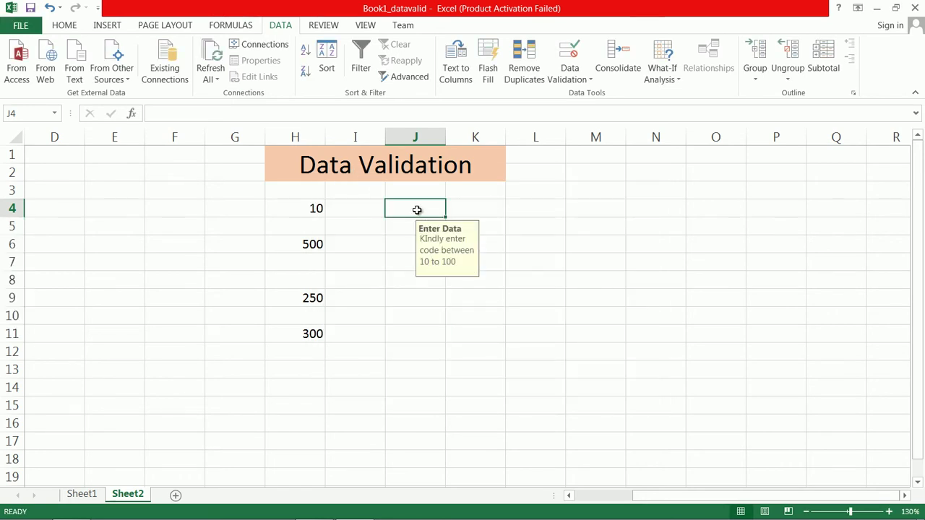
text(20)
key(Return)
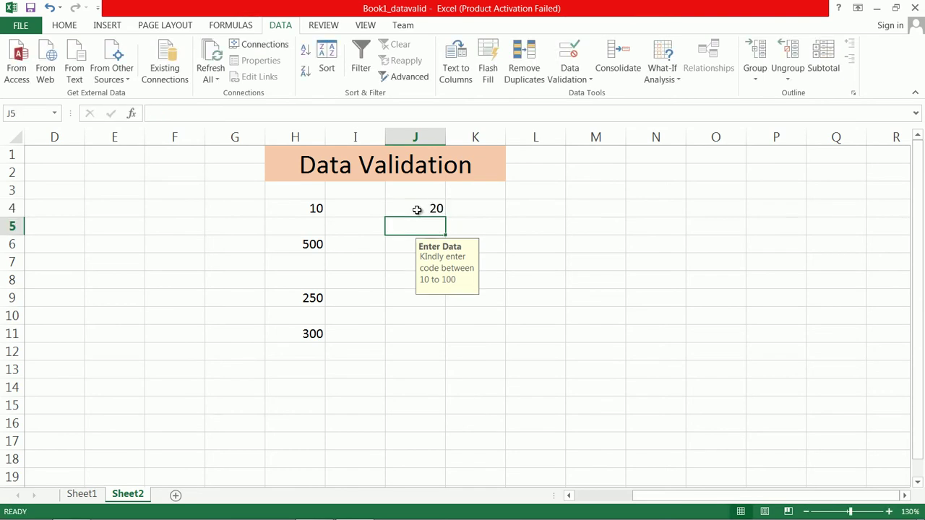
text(30)
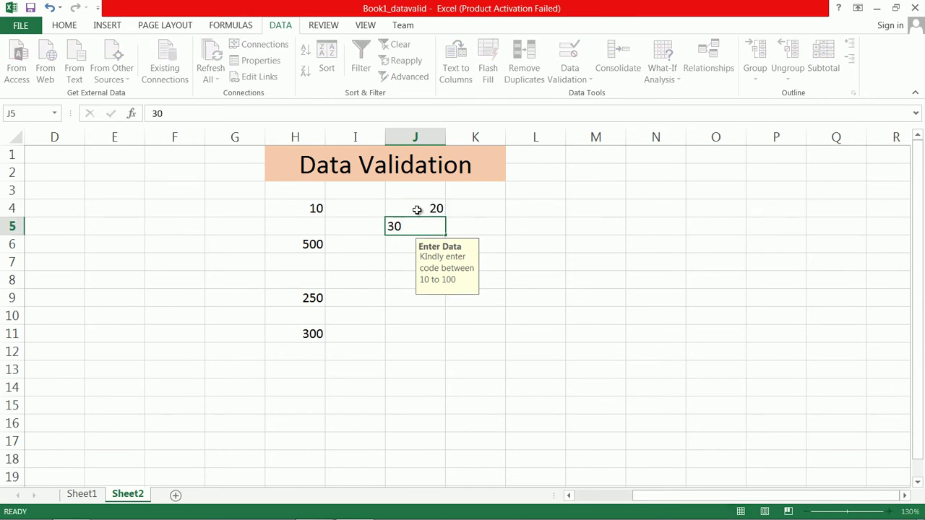
key(Return)
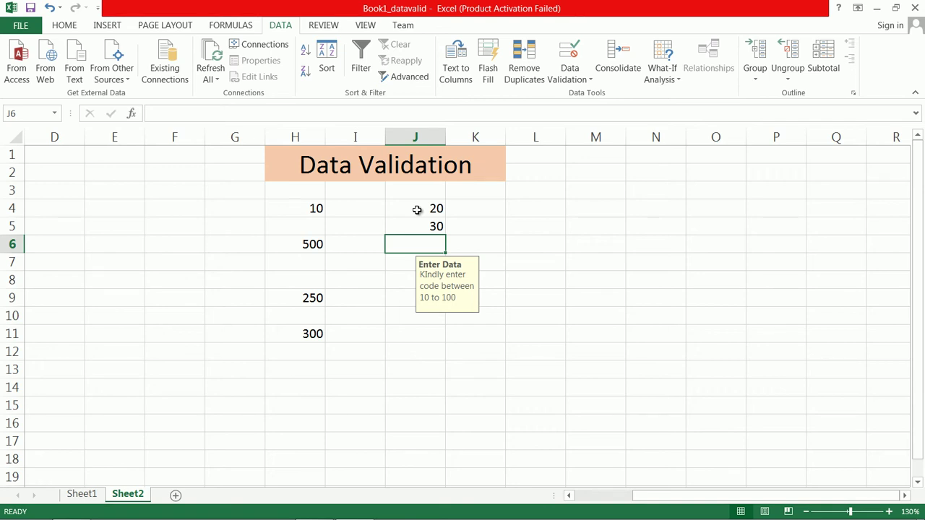
- Test the validation by trying to enter 200 in cell J6, and cancel the entry
text(200)
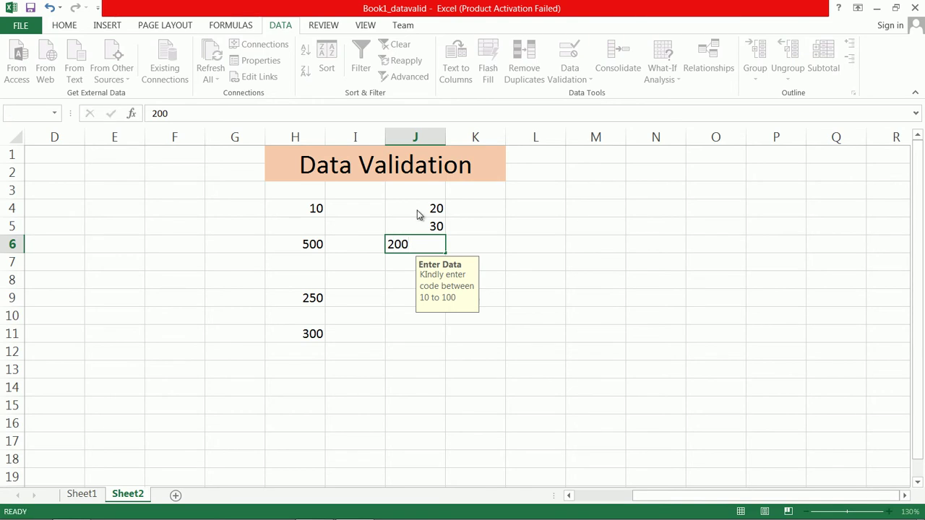
key(Return)
drag(458, 246, 636, 211)
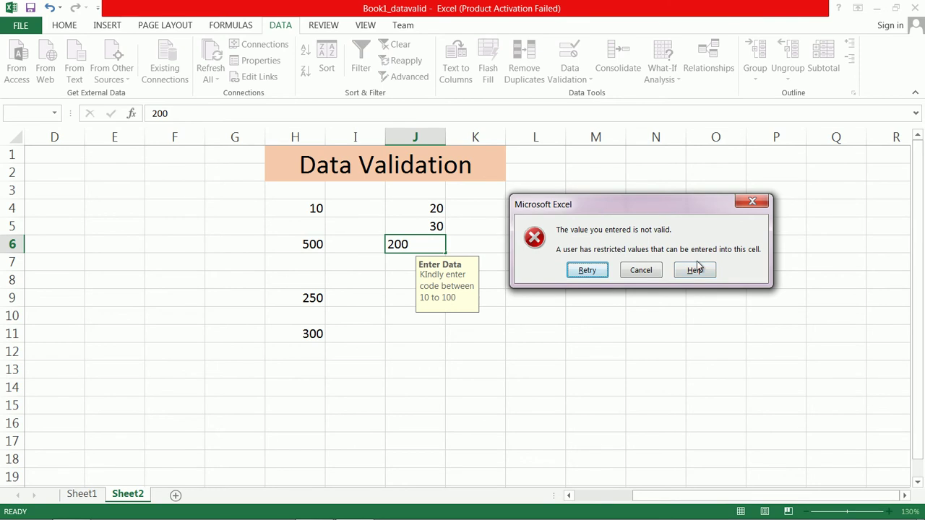
click(650, 271)
- Give the validation of cells J4:J11 an error alert titled "Error Occured" with the message "Invalid data is entered"
drag(441, 208, 430, 332)
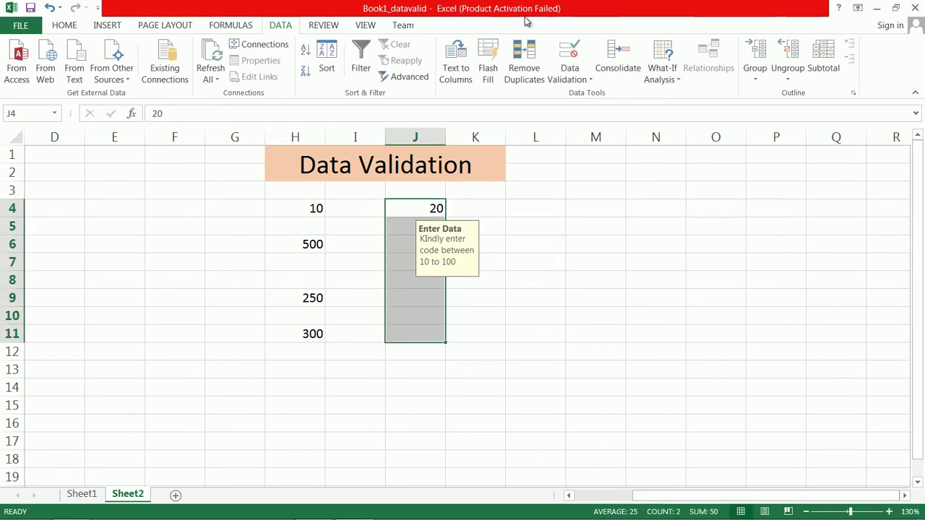
click(569, 79)
click(608, 97)
click(472, 210)
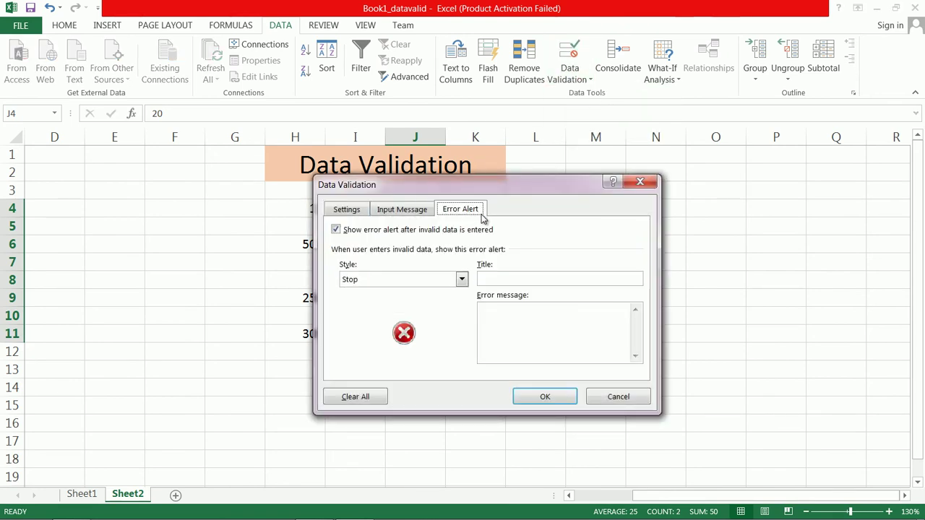
click(496, 279)
text(Error Occured)
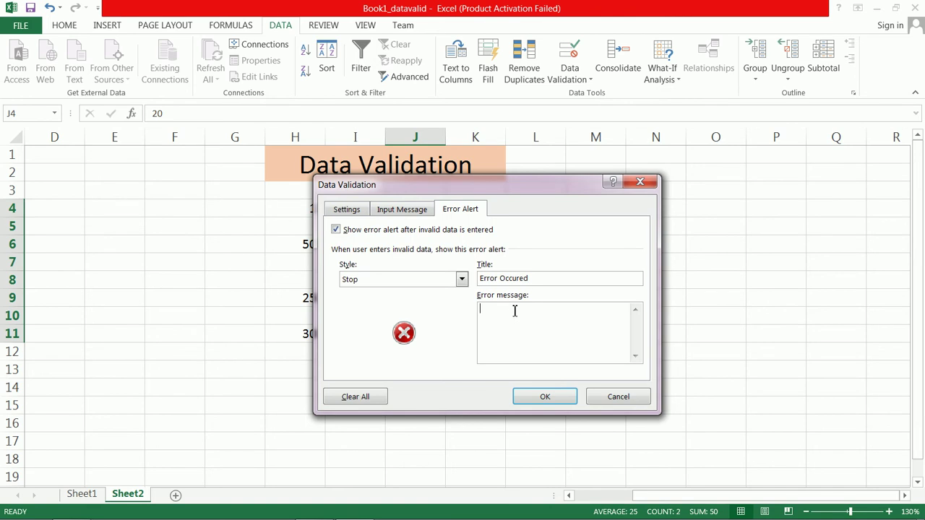
text(Invalid data is entere)
click(560, 396)
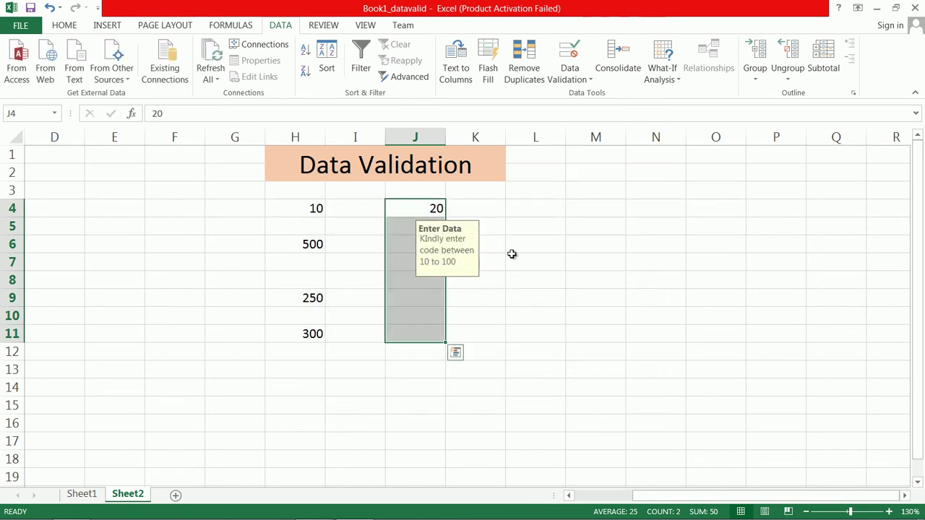
- Enter 30 in cell J5 and 23 in cell J6
click(413, 226)
text(30)
key(Return)
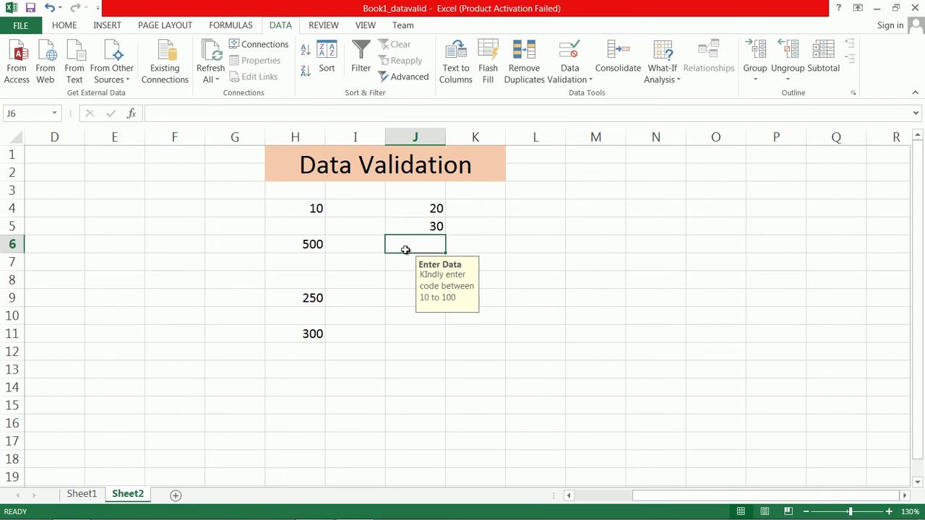
text(23)
key(Return)
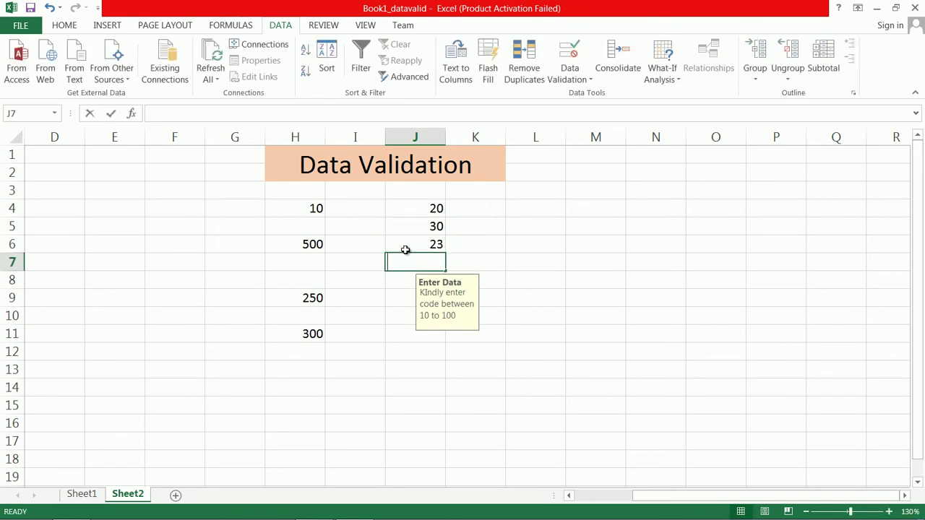
- Test the custom error alert by trying 120 in cell J7, retrying the same value once and cancelling the entry
text(120)
key(Return)
drag(407, 253, 544, 240)
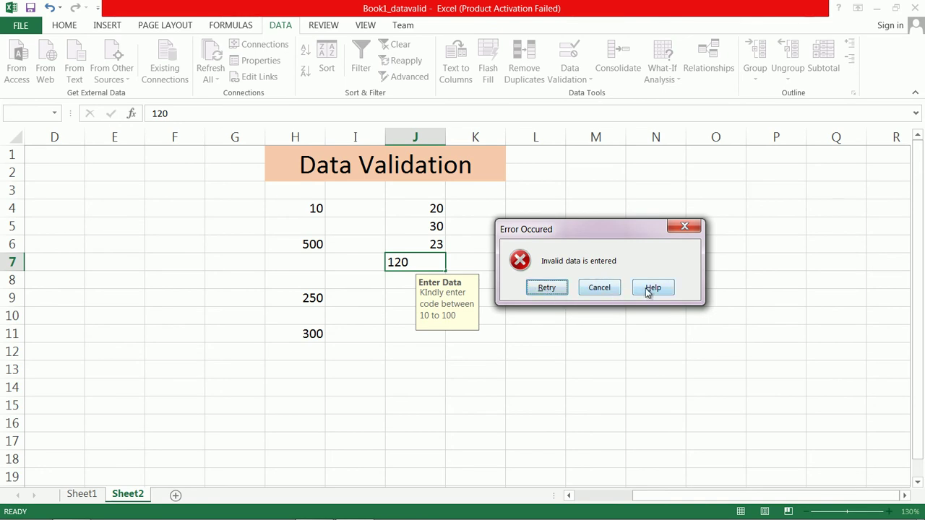
click(548, 288)
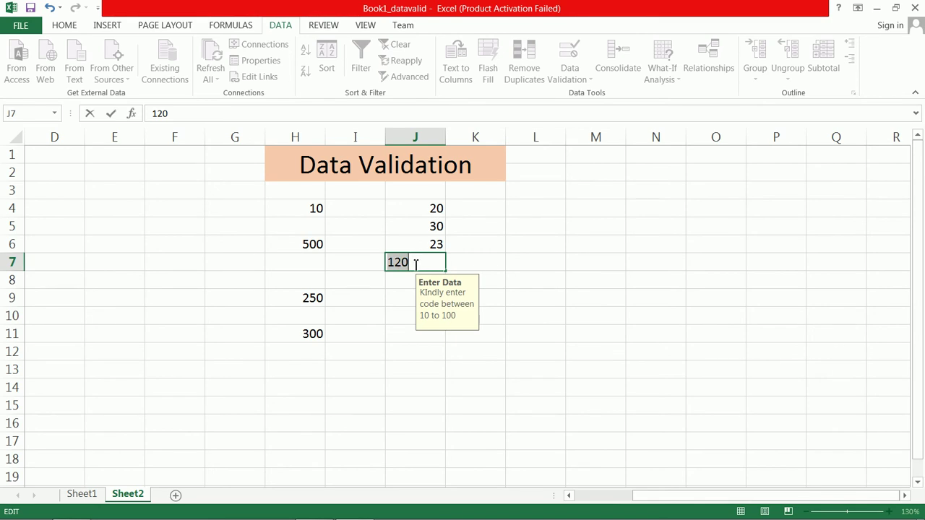
key(Return)
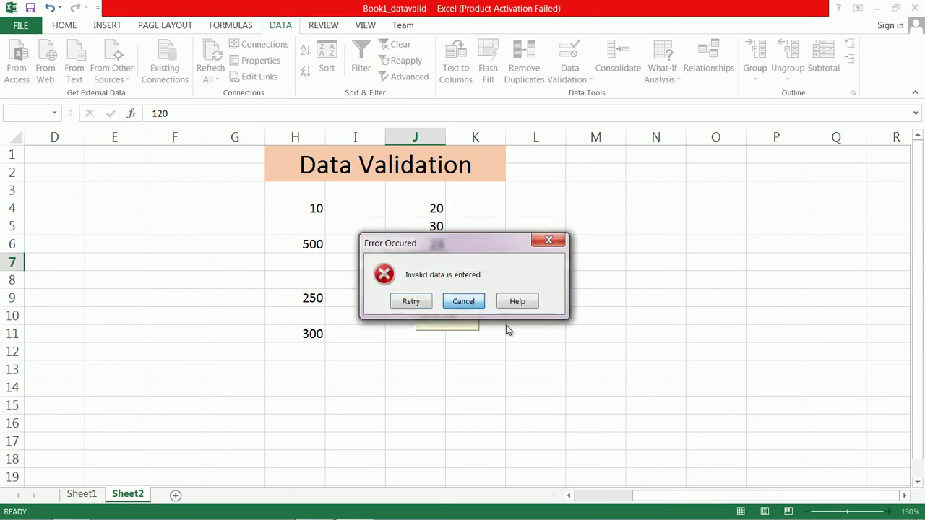
drag(490, 247, 696, 211)
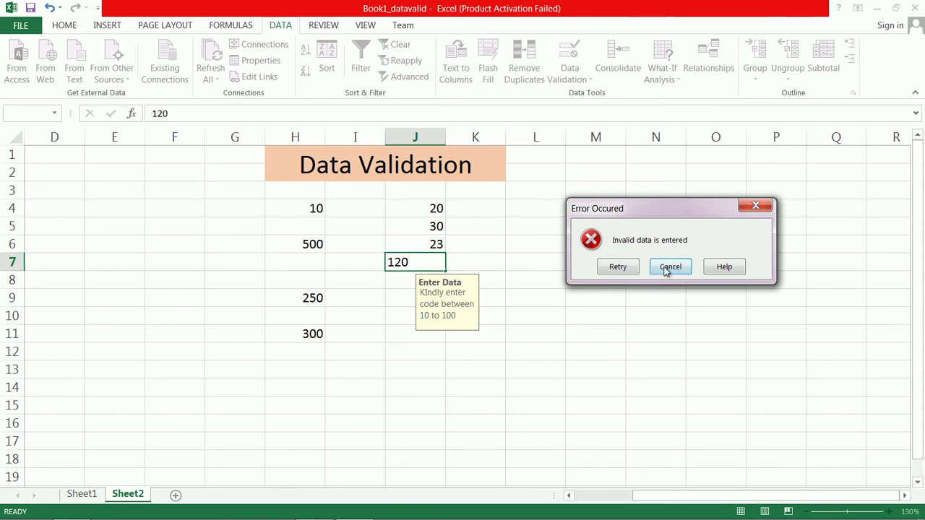
click(667, 269)
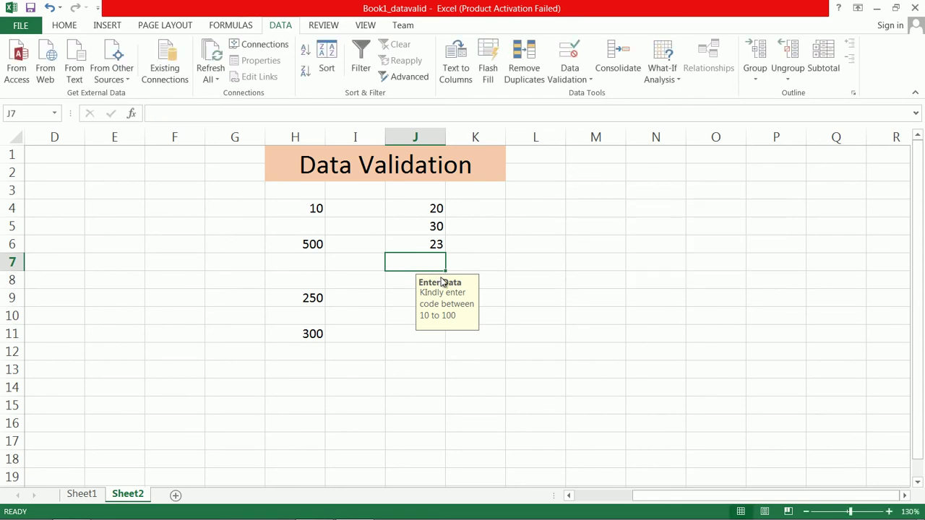
- Change the error alert of cells J4:J11 to the Warning style with the title "Warning"
drag(425, 208, 429, 332)
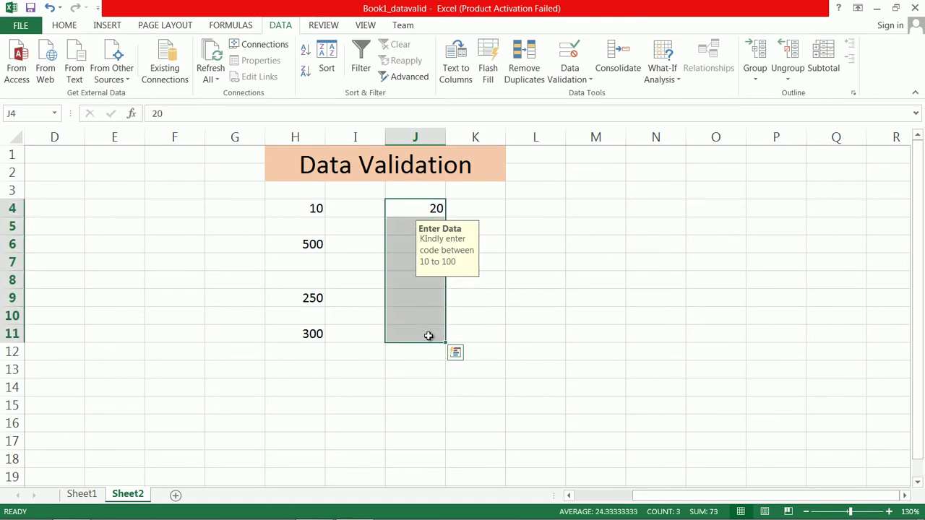
click(580, 75)
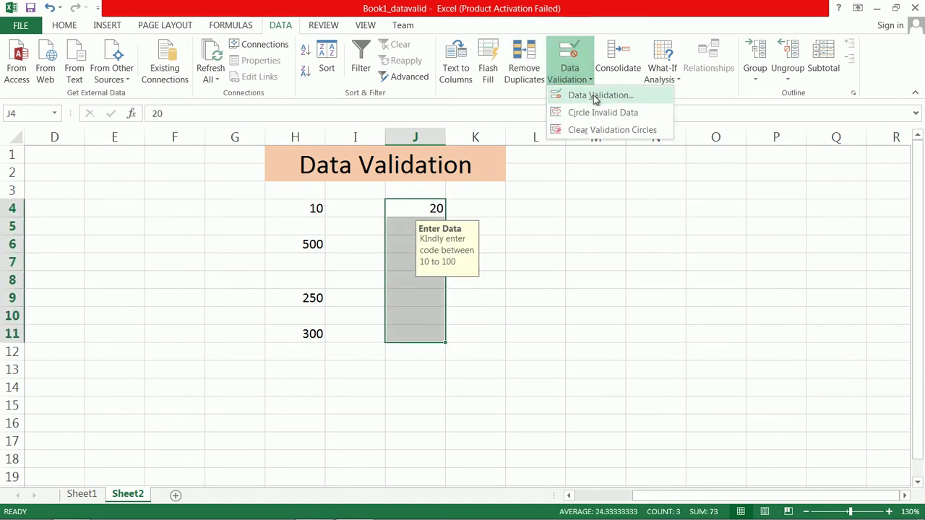
click(596, 94)
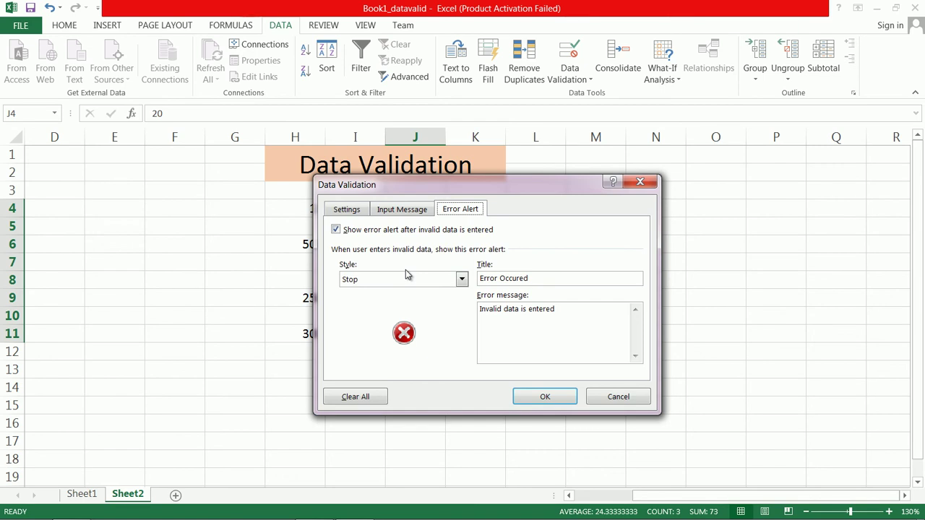
click(461, 279)
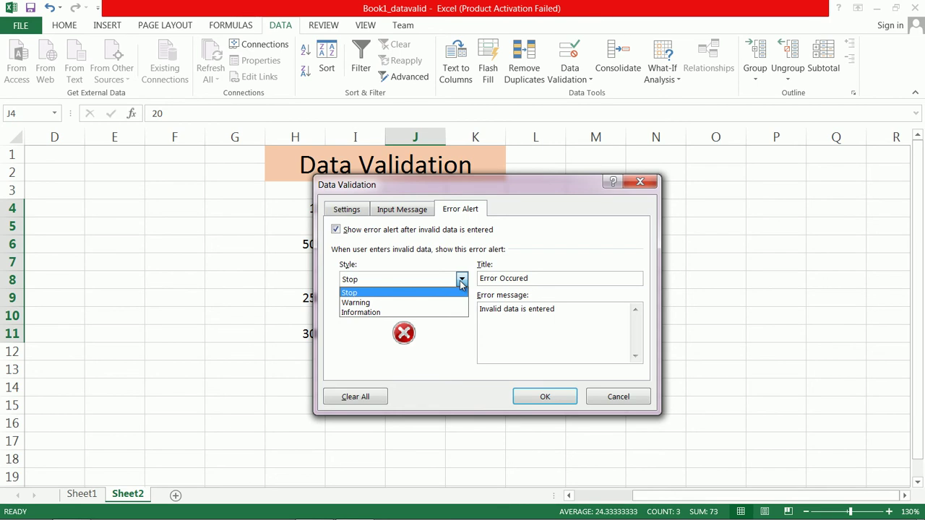
click(412, 306)
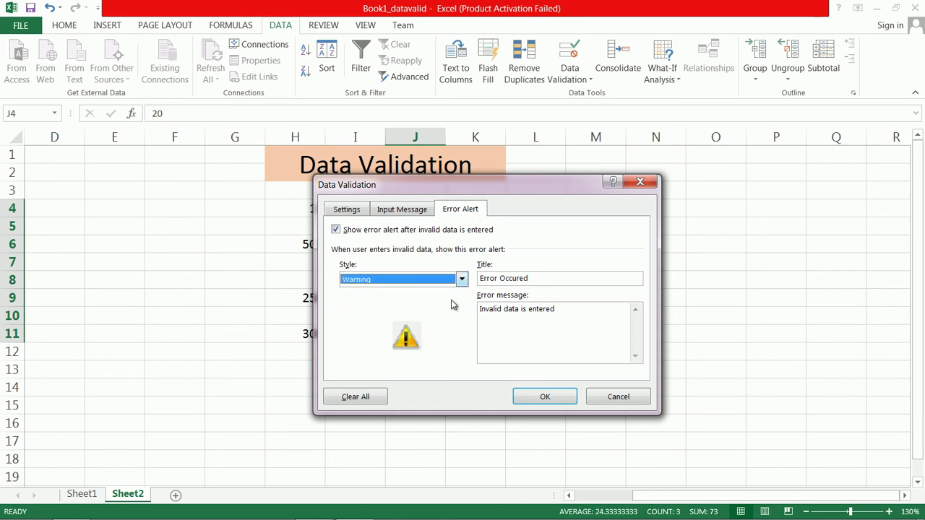
key(Tab)
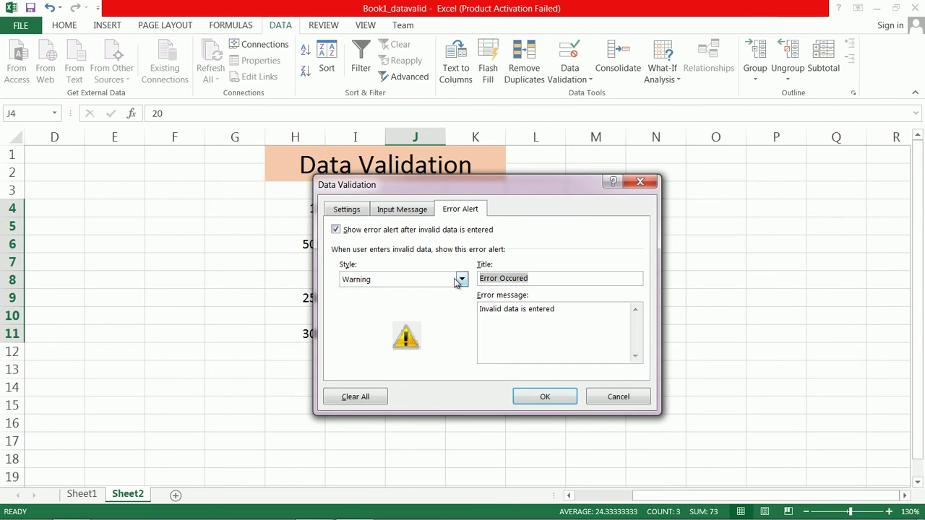
text(Warning)
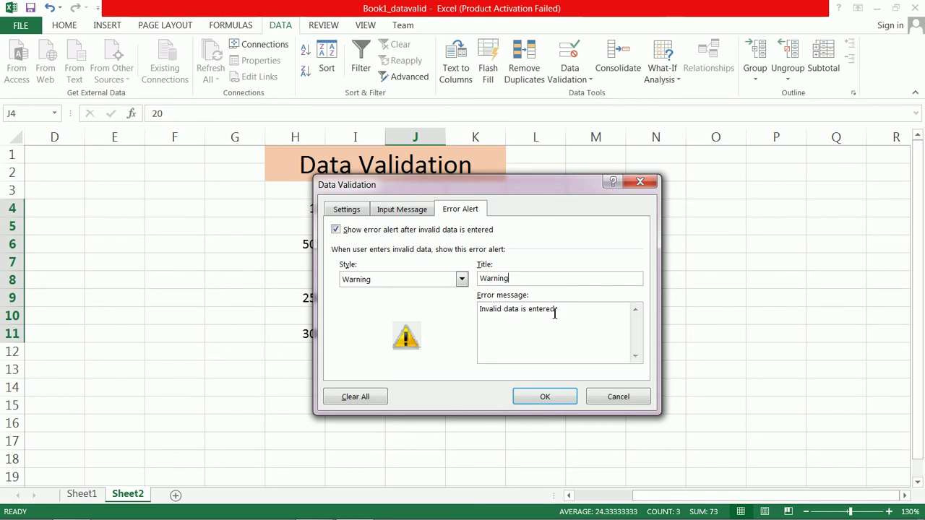
click(543, 393)
- Test the warning alert by entering 120 in cell J7 and declining to continue, going back to editing the value
click(412, 238)
text(30)
key(Return)
text(23)
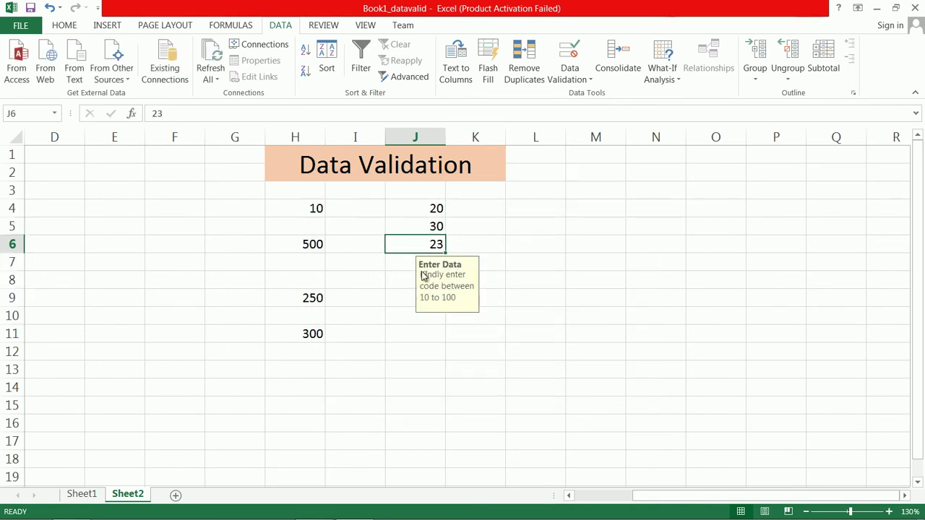
key(Return)
text(120)
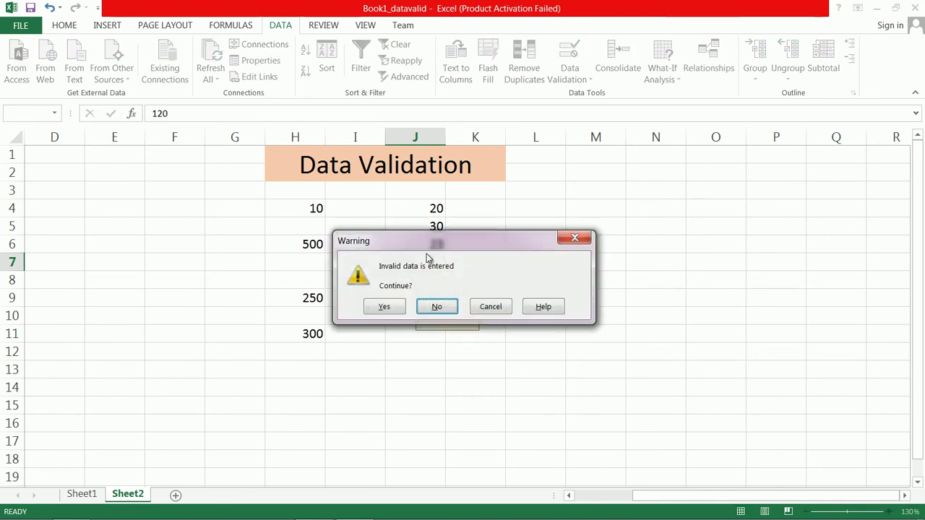
drag(445, 246, 620, 231)
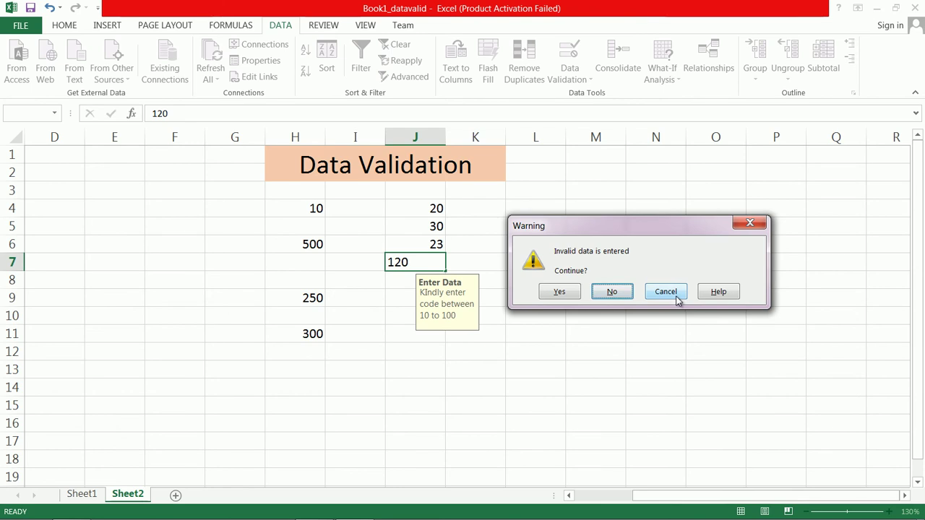
click(612, 292)
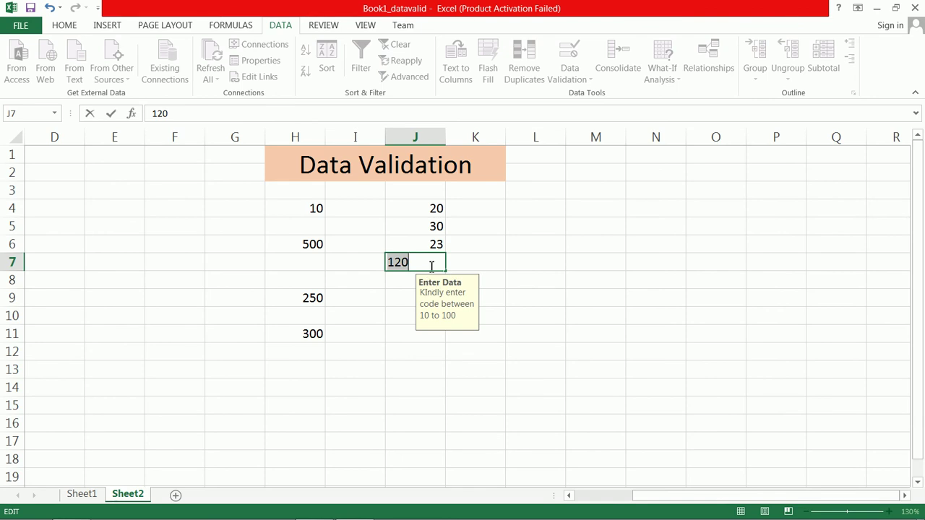
- Resubmit 120 in cell J7 and accept it despite the warning
key(Return)
drag(465, 248, 737, 211)
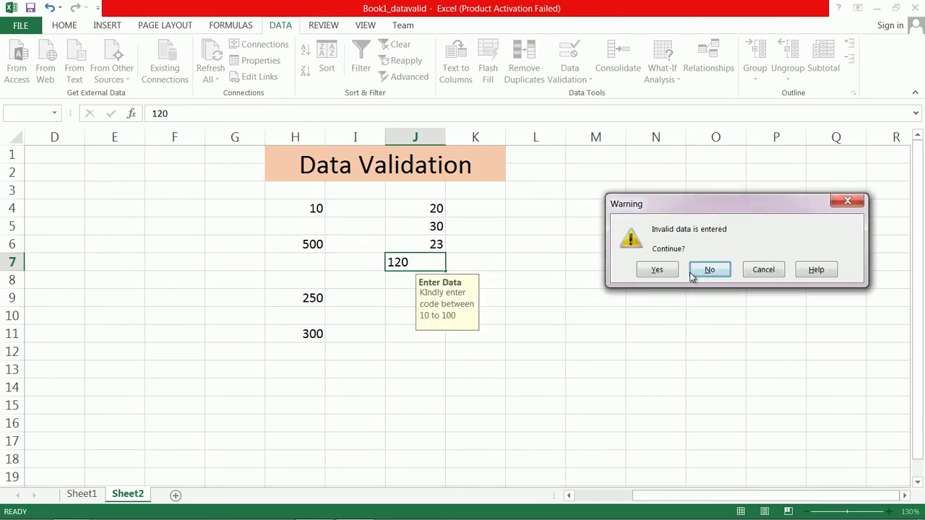
click(657, 269)
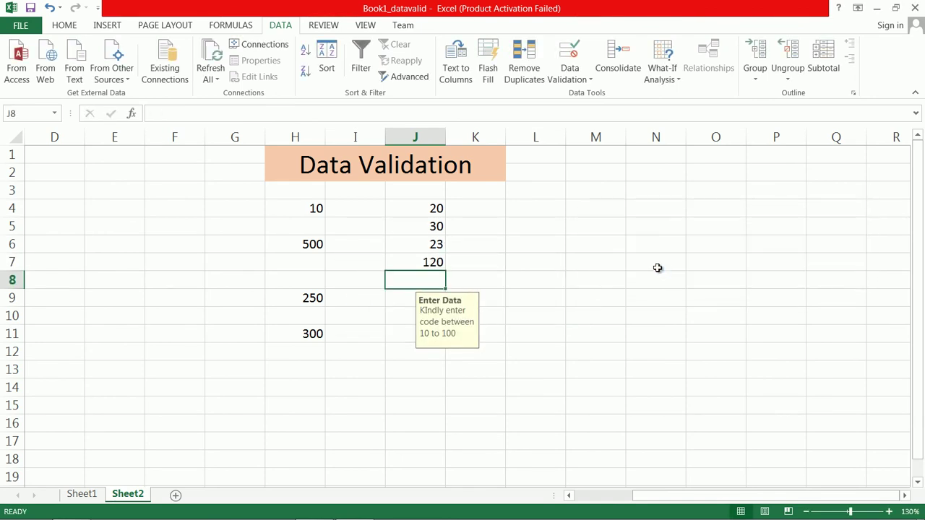
- Change the error alert of cells J4:J11 to the Information style with the title "Inform"
drag(419, 216, 415, 340)
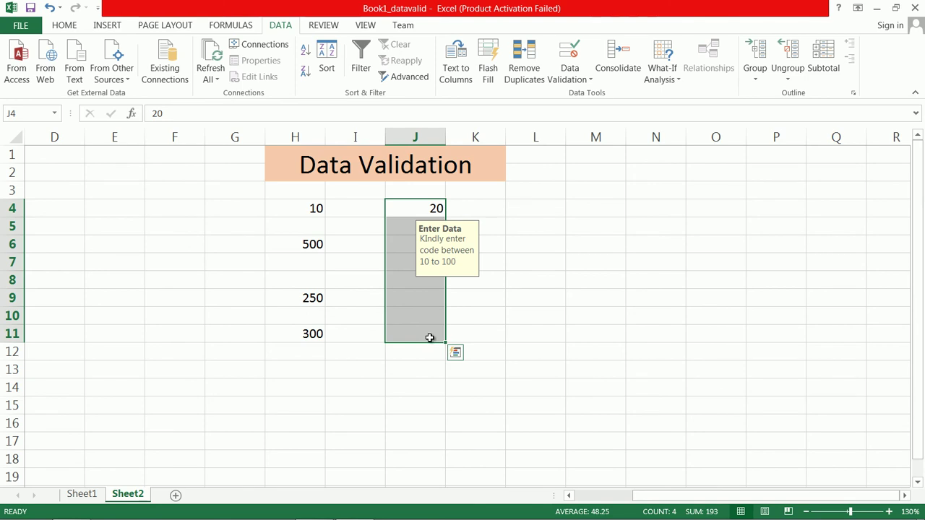
click(579, 79)
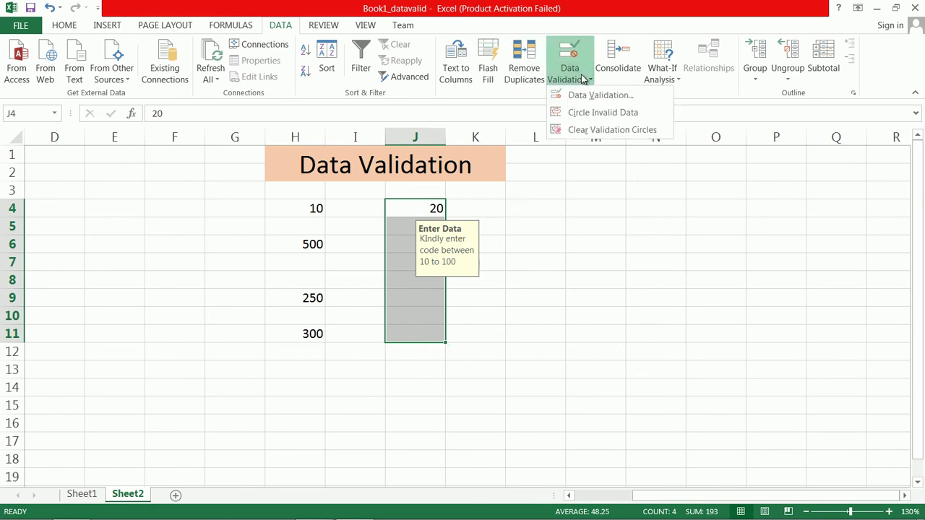
click(592, 95)
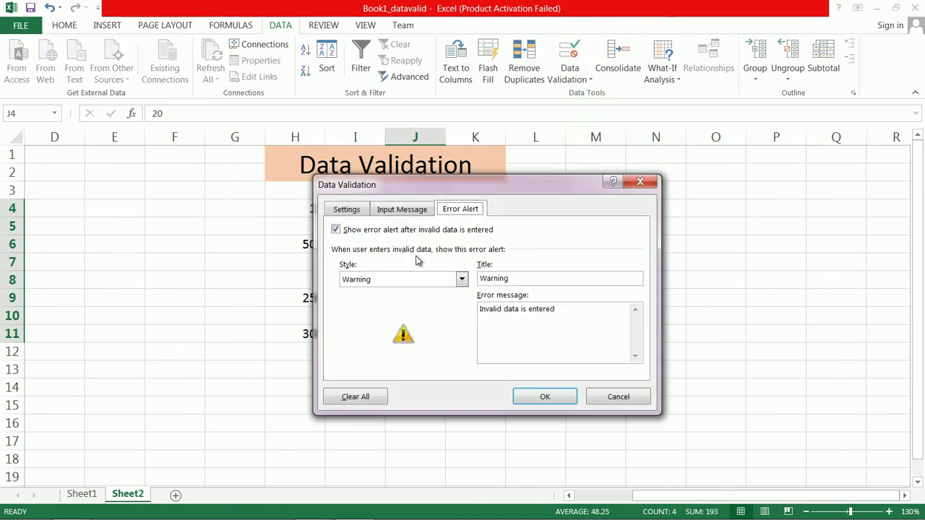
click(438, 281)
click(419, 313)
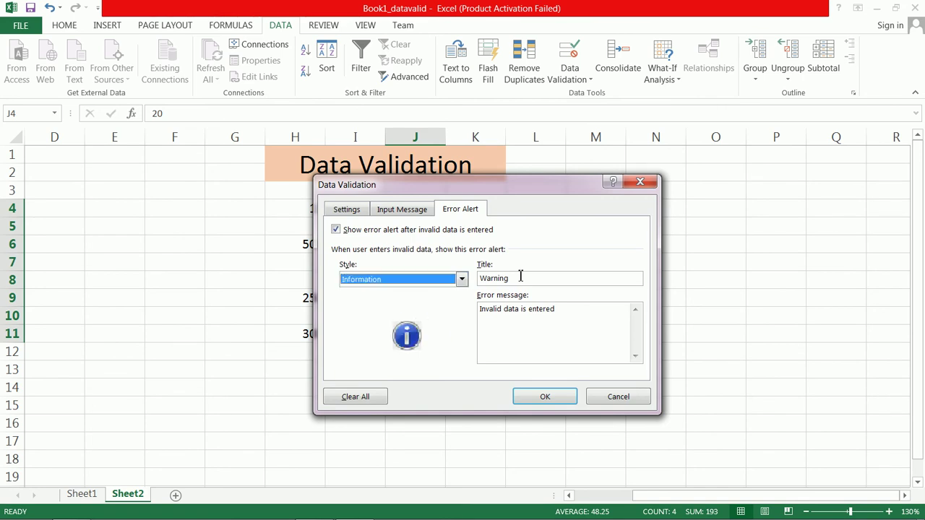
double_click(517, 283)
text(Inform)
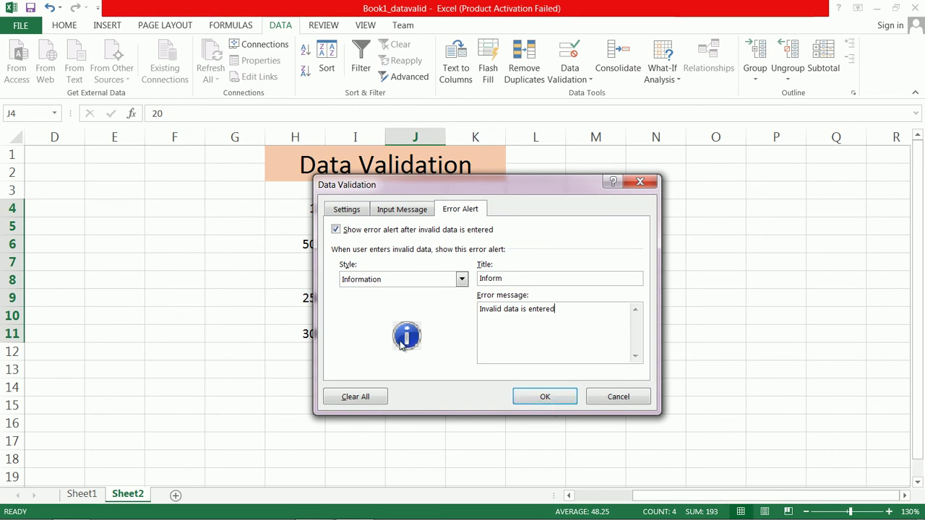
- Preview the Stop and Warning alert styles, return to Information and apply the validation settings
click(462, 279)
click(455, 292)
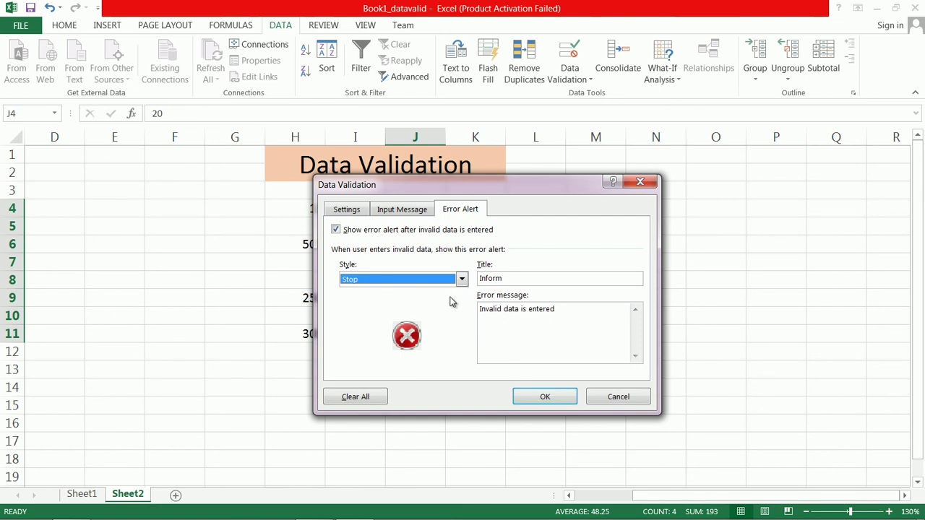
click(462, 279)
click(446, 304)
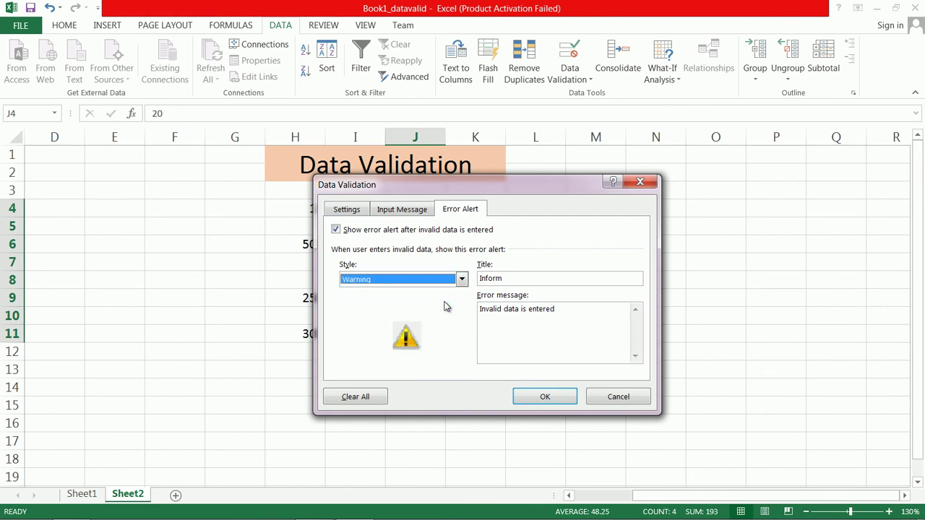
click(462, 280)
click(437, 315)
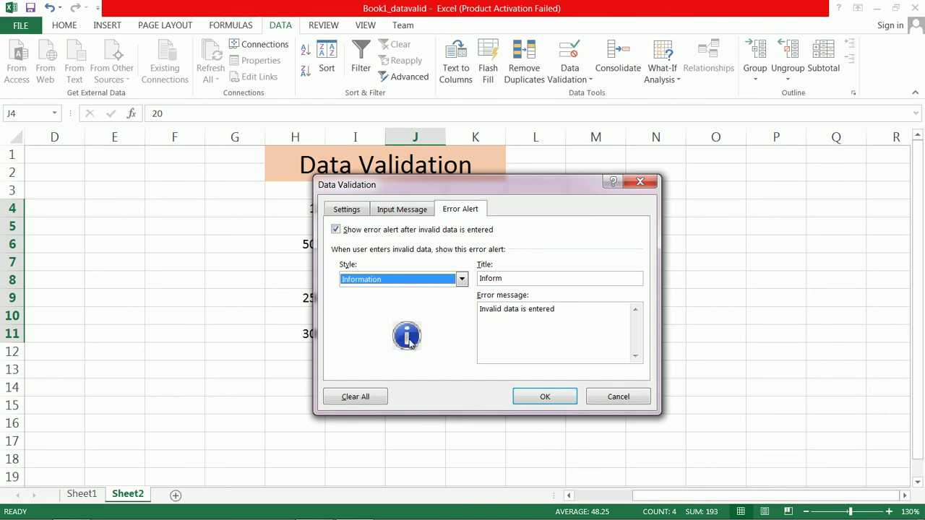
click(525, 399)
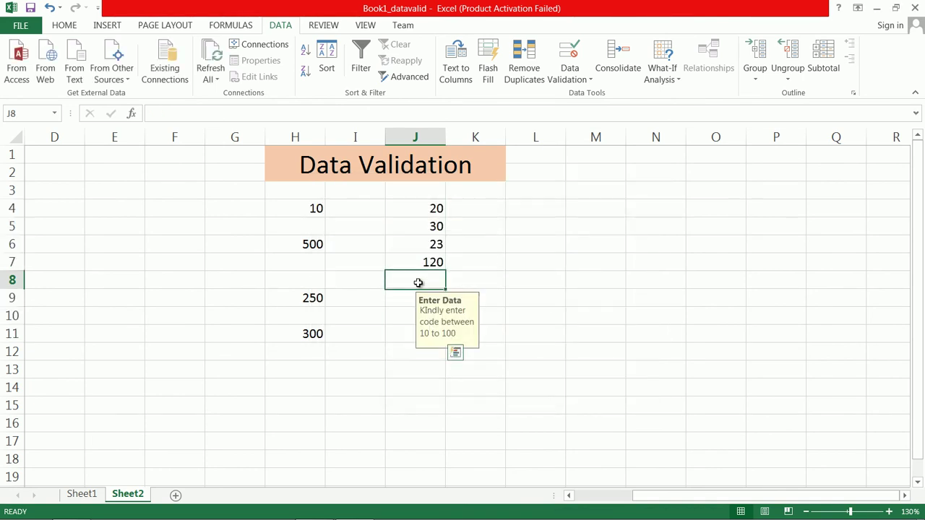
- Test the information alert by entering 124 in cell J8, and cancel the entry
text(124)
key(Return)
drag(453, 243, 665, 189)
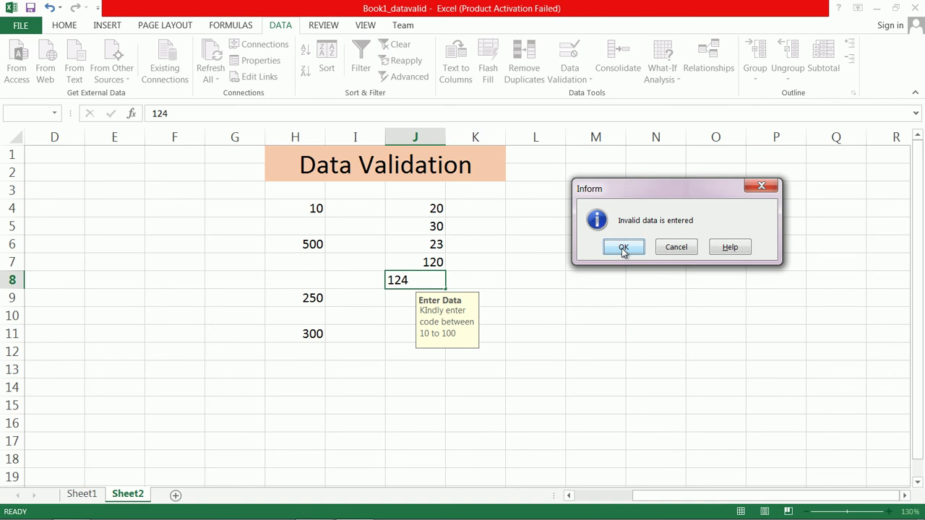
click(682, 249)
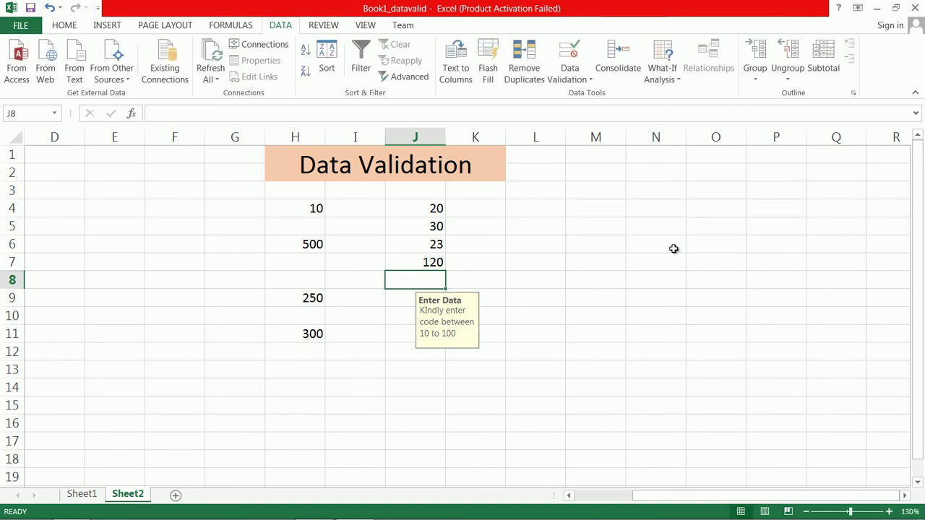
- Enter 123 in cell J8 and accept the value in the information alert
text(123)
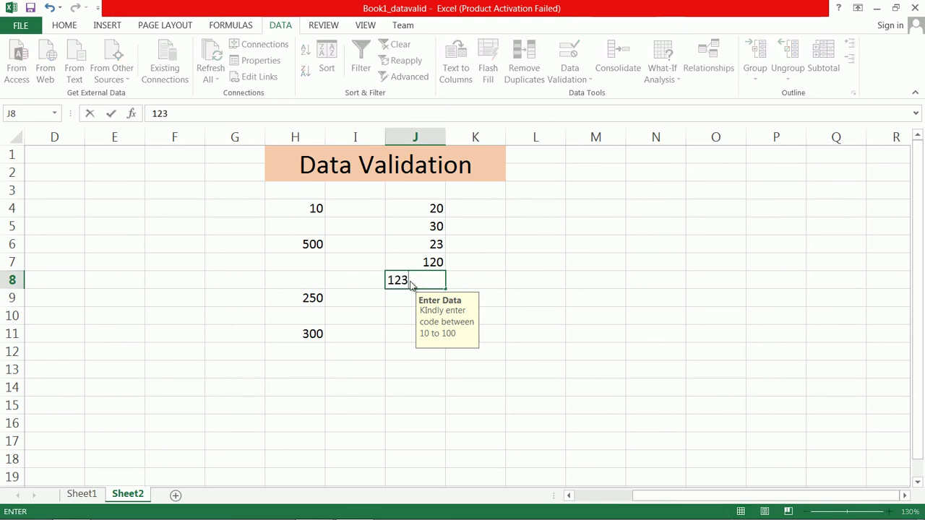
key(Return)
click(410, 303)
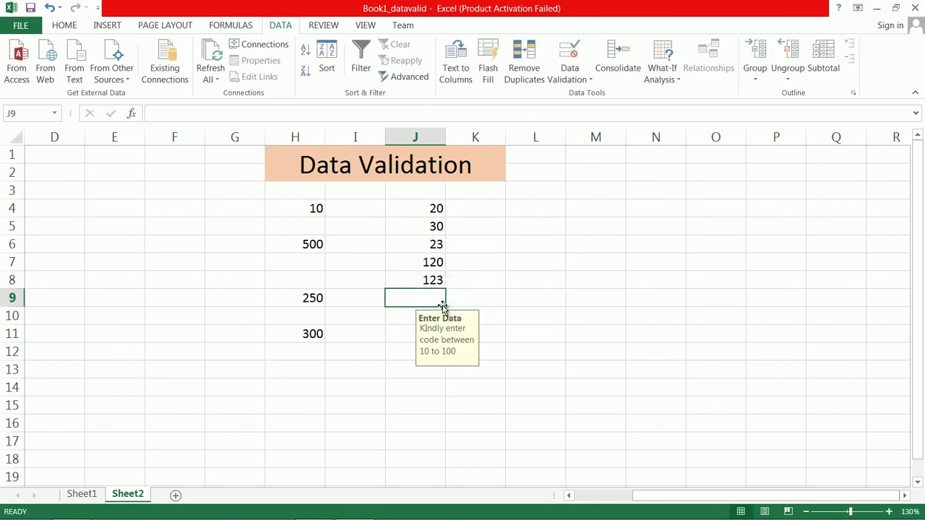
- Enter 20 in cell J9 and 50 in cell J10
click(407, 312)
click(413, 301)
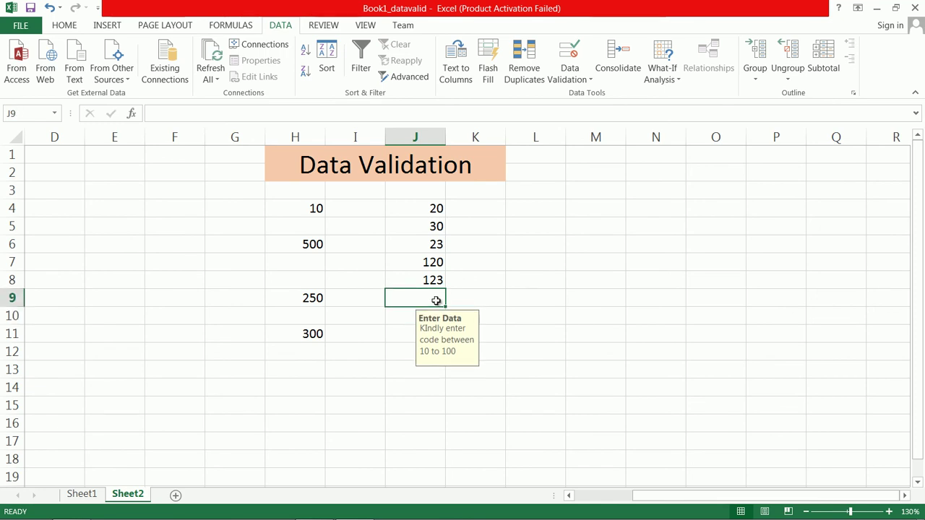
text(20)
key(Return)
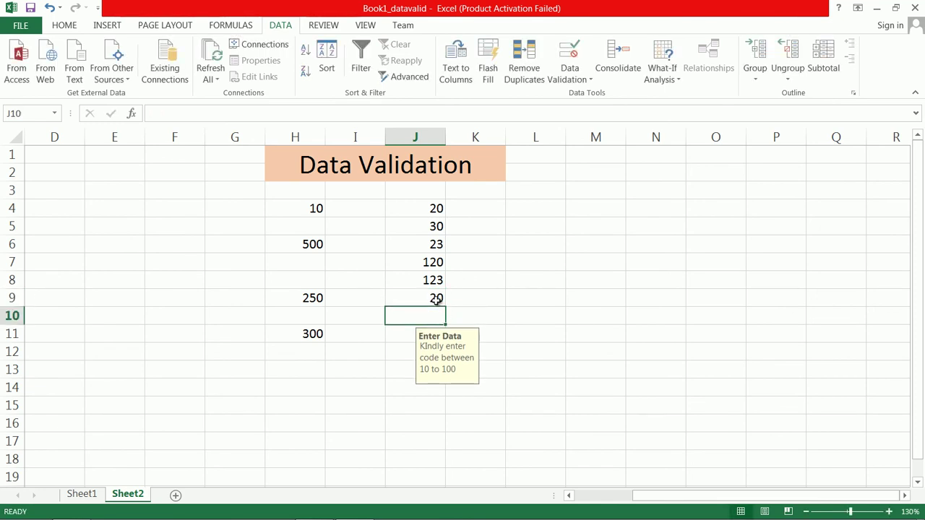
text(30)
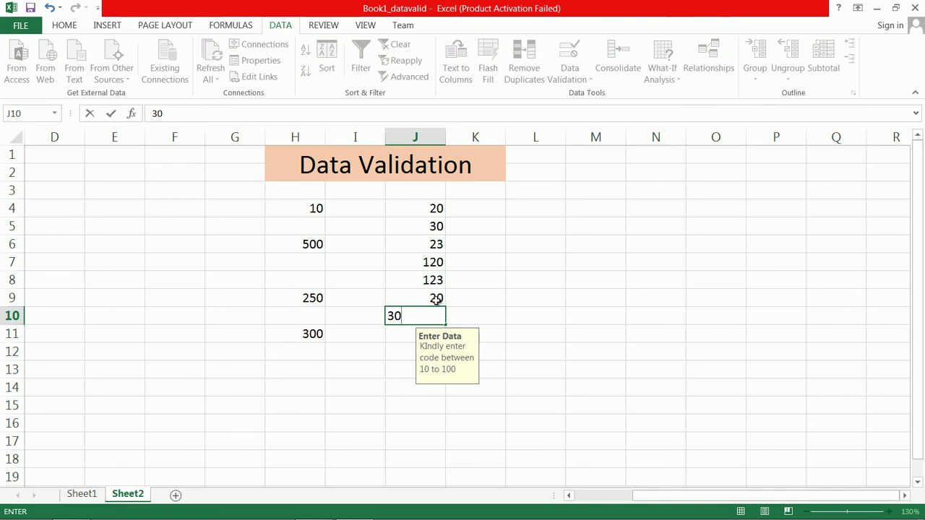
text(50\)
key(BackSpace)
key(Return)
- Enter 1234 in cell J11 and accept the value in the information alert
text(1234)
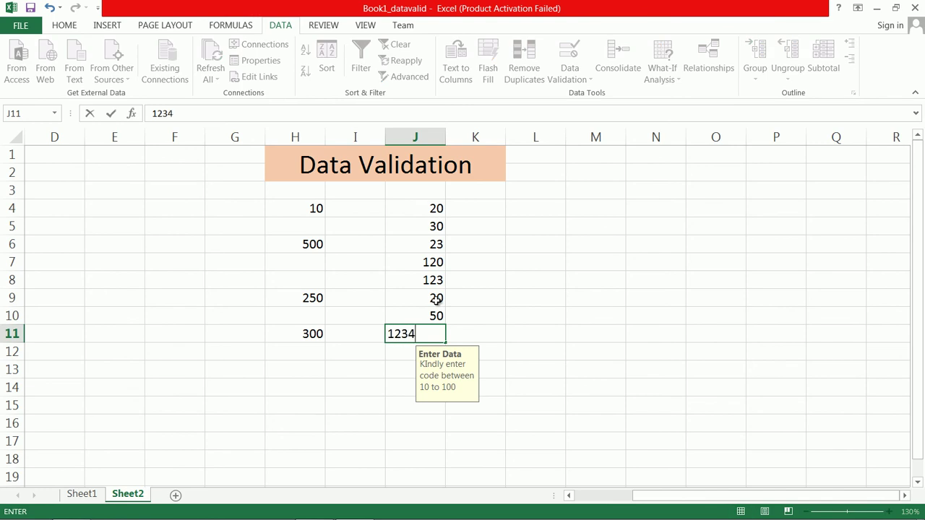
key(Return)
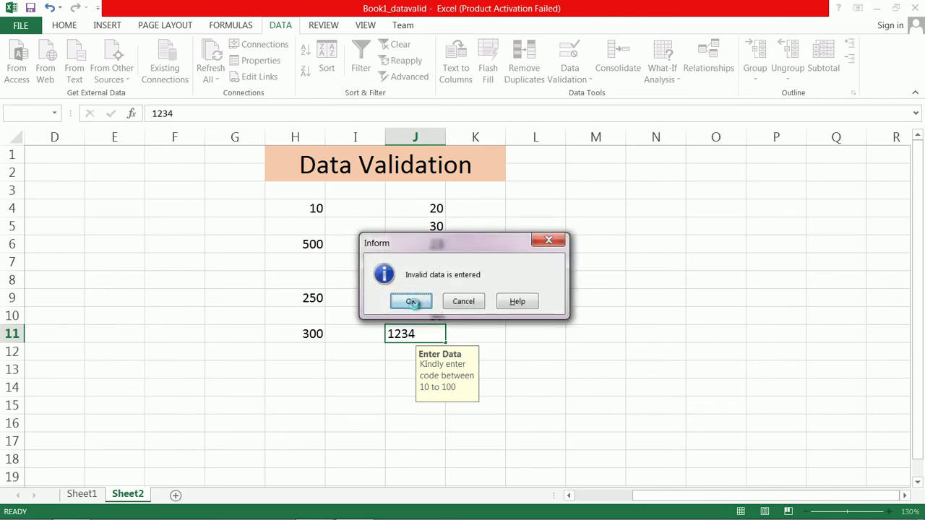
click(411, 301)
- Circle the invalid data among the validated cells J4:J11
click(424, 262)
drag(424, 204, 428, 333)
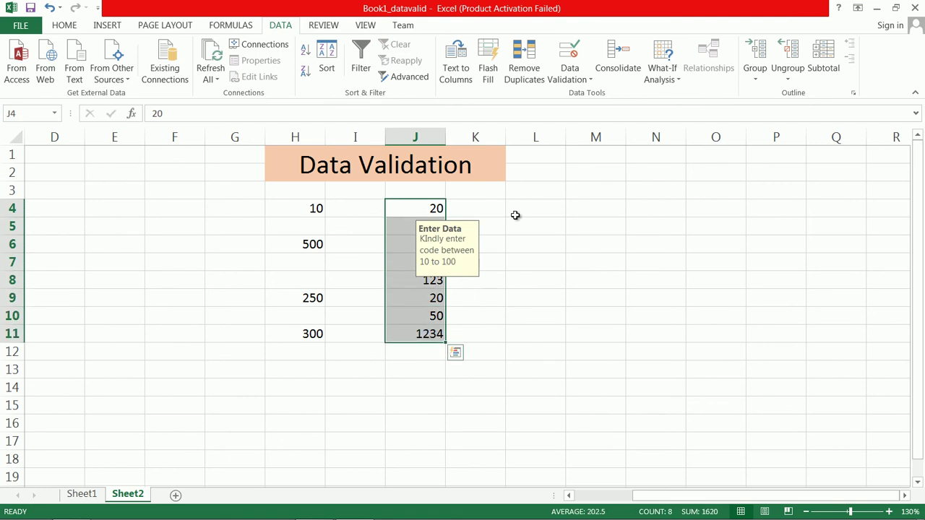
click(588, 81)
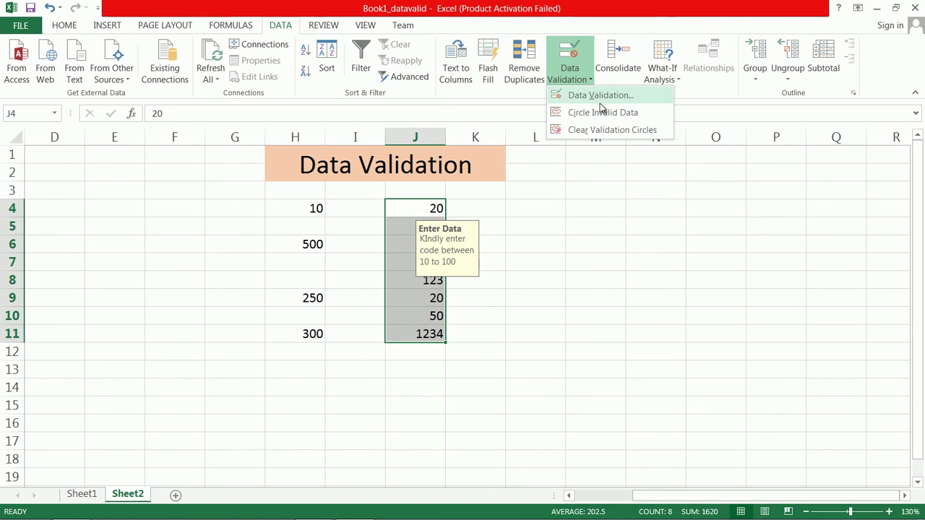
click(604, 116)
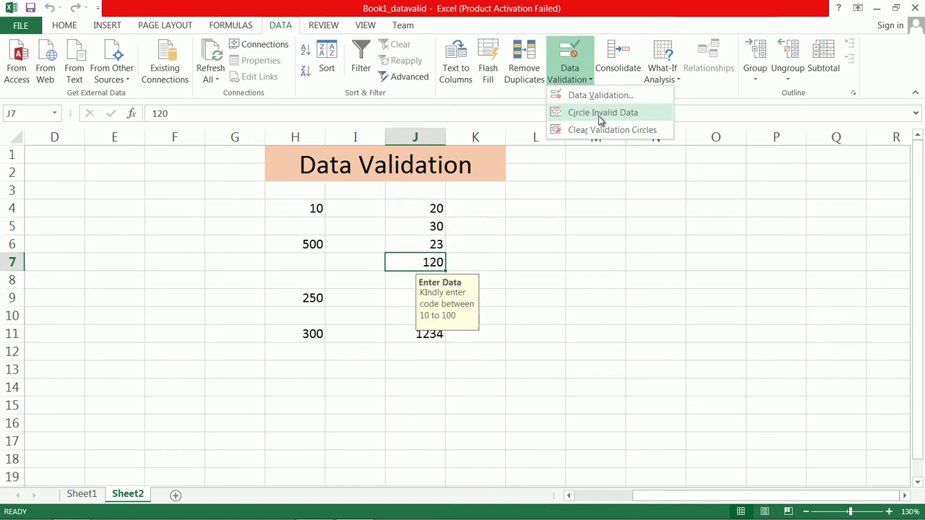
click(598, 116)
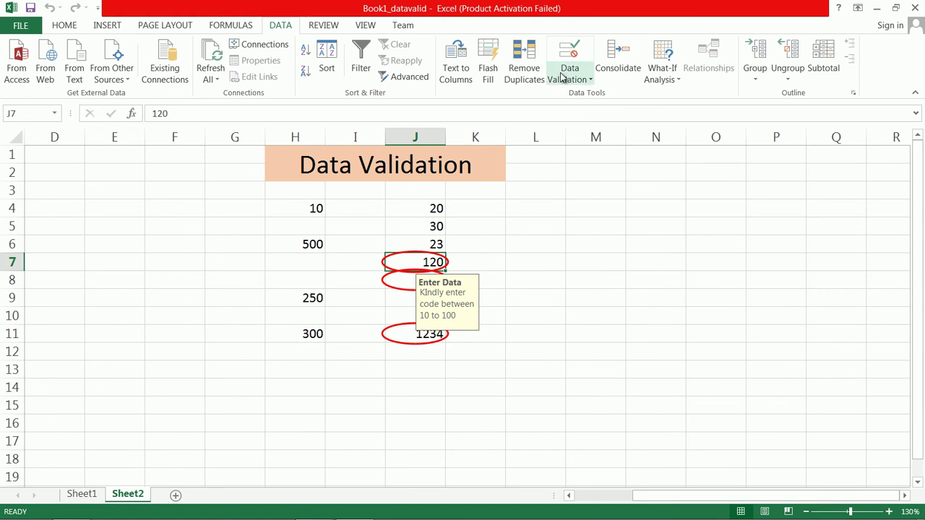
- Clear the validation circles from the invalid entries in column J
click(531, 309)
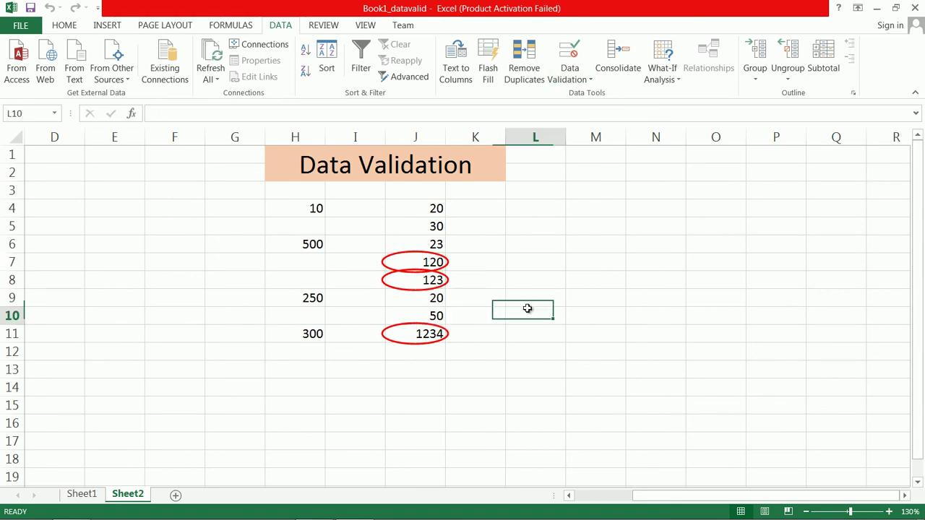
click(581, 80)
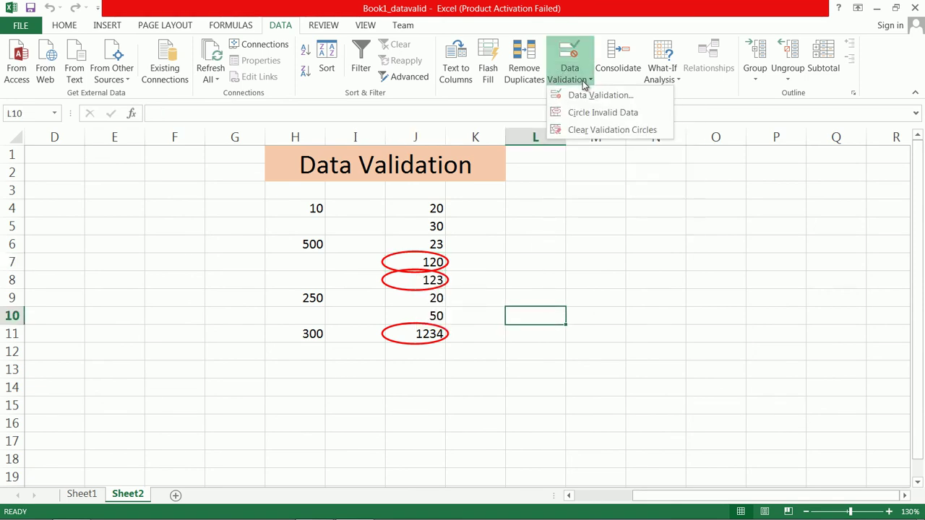
click(602, 130)
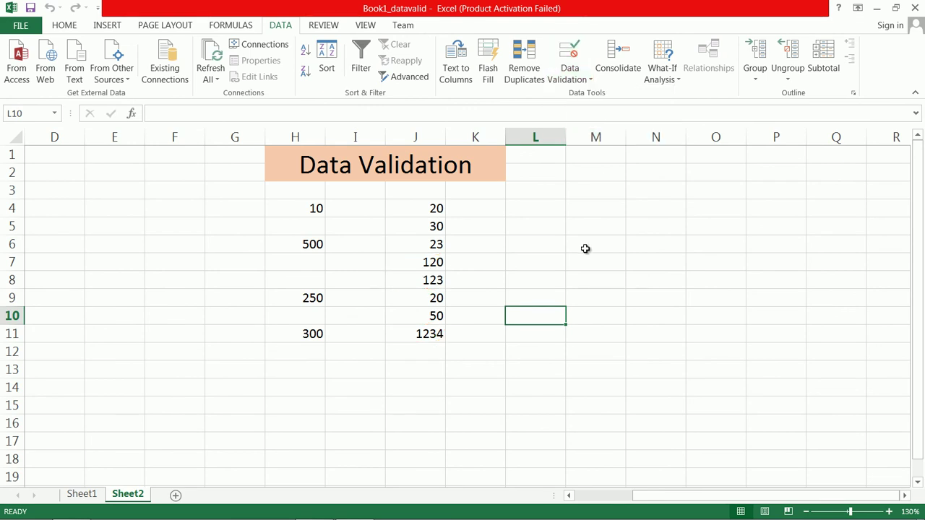
click(585, 248)
- Apply data validation to cells H4:H11 that allows whole numbers between 10 and 200
drag(318, 209, 316, 335)
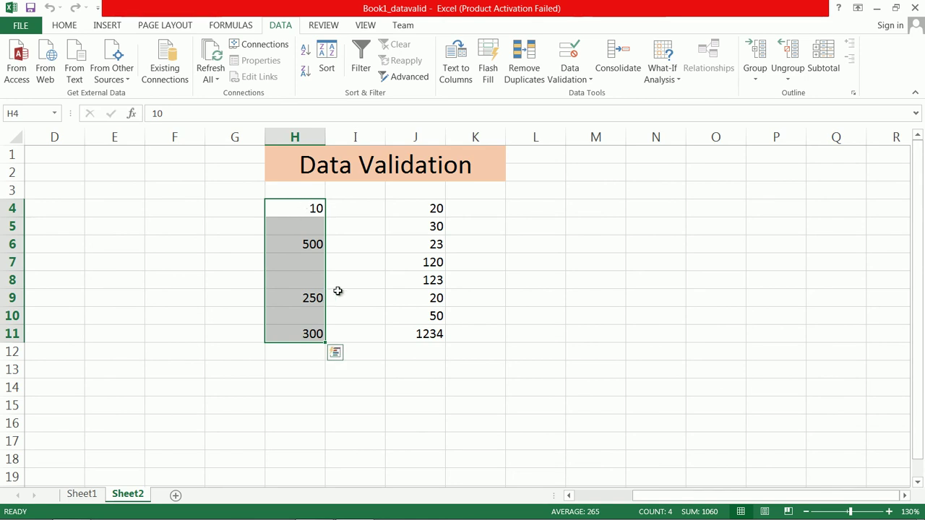
click(585, 81)
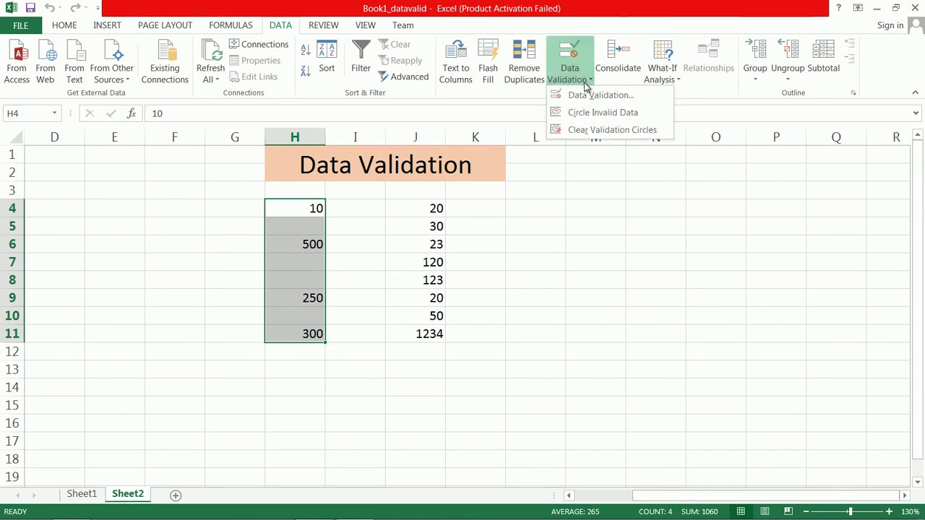
click(585, 95)
click(362, 209)
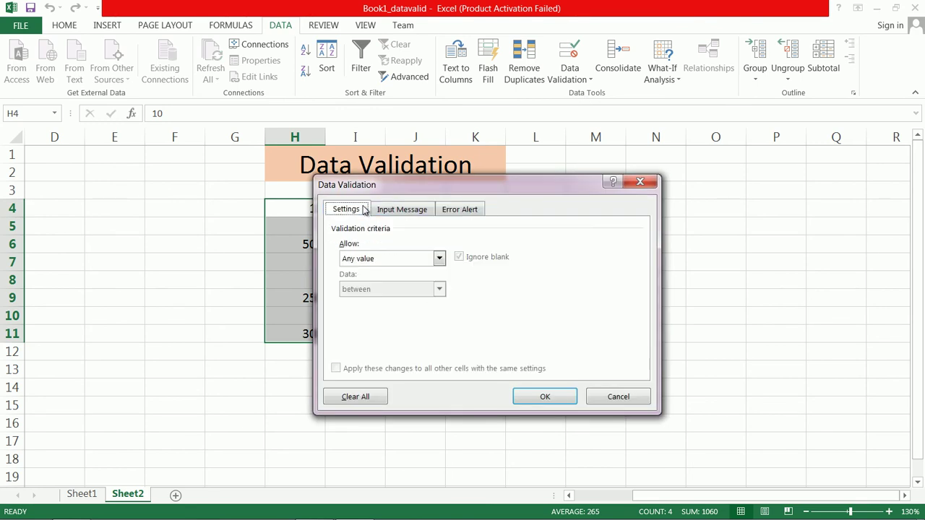
drag(424, 191, 649, 142)
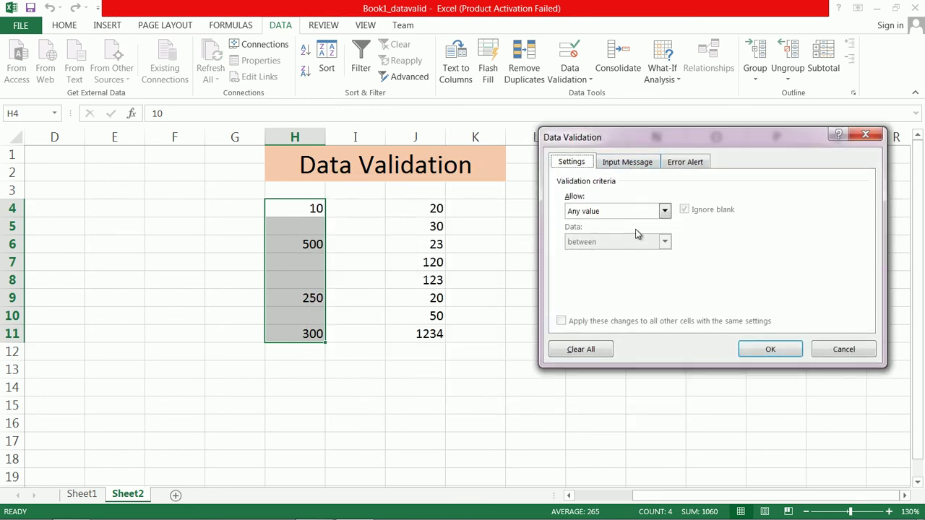
click(665, 211)
click(625, 234)
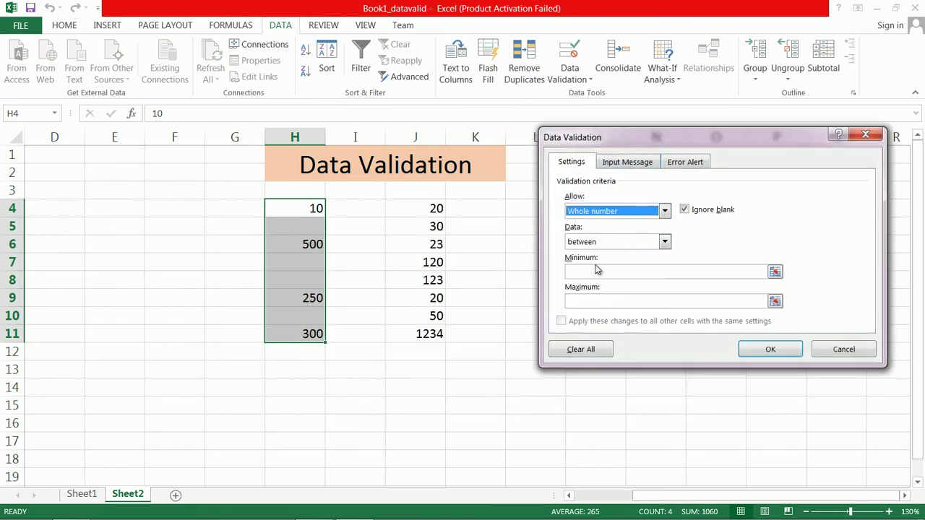
click(597, 272)
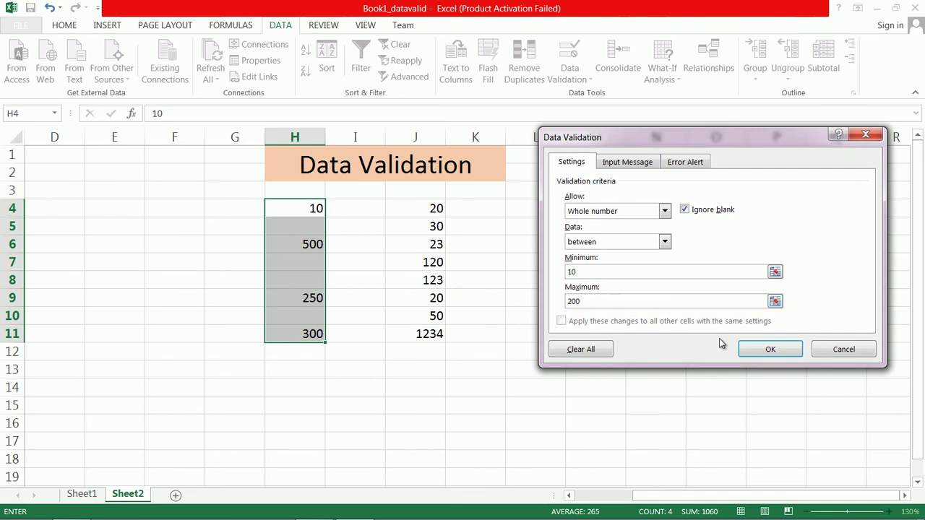
click(769, 349)
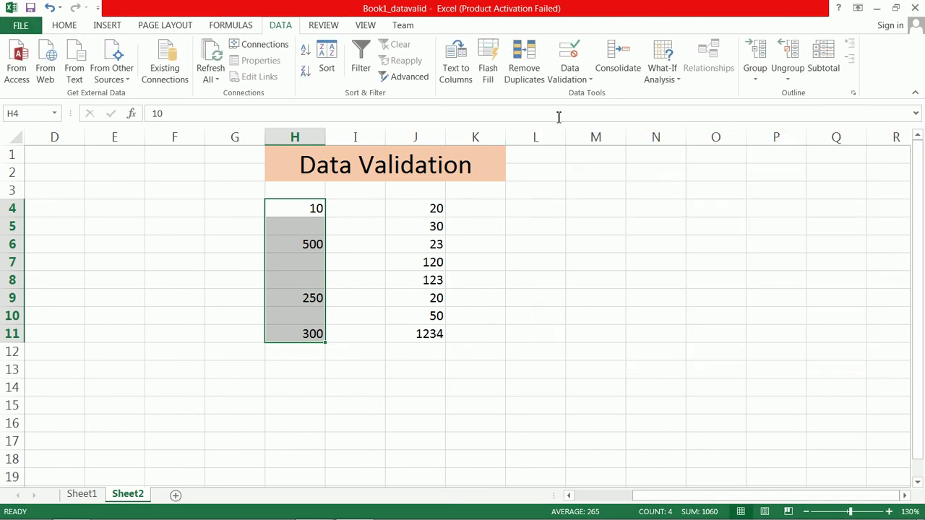
- Circle the invalid data in the validated cells of columns H and J, and clear the validation circles again
click(576, 81)
click(592, 112)
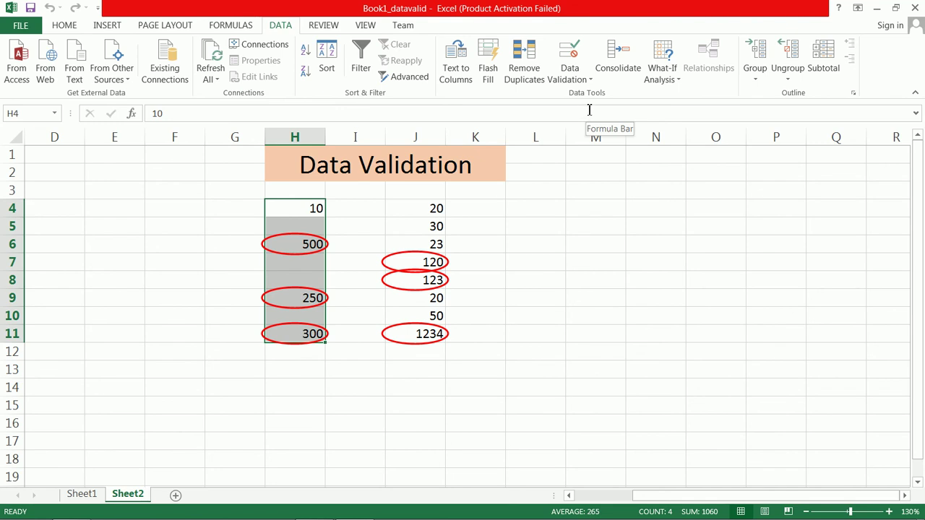
click(582, 80)
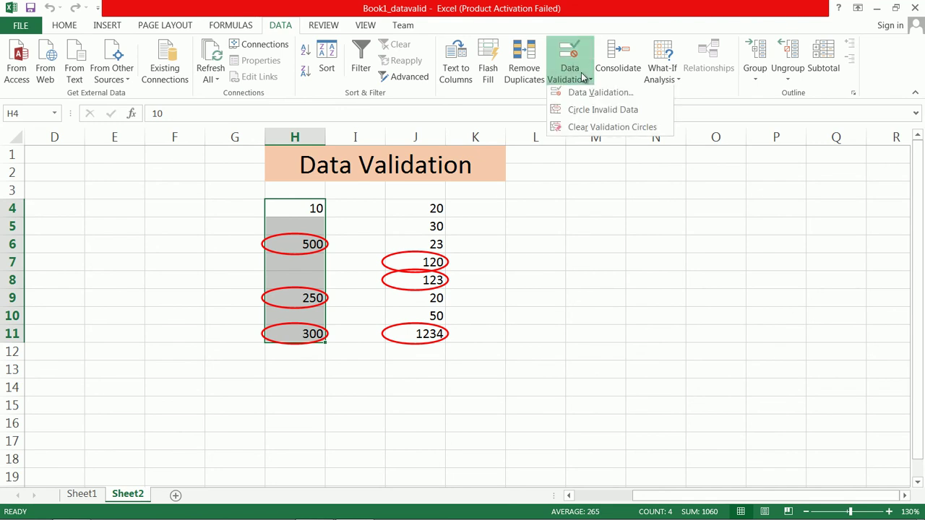
click(589, 130)
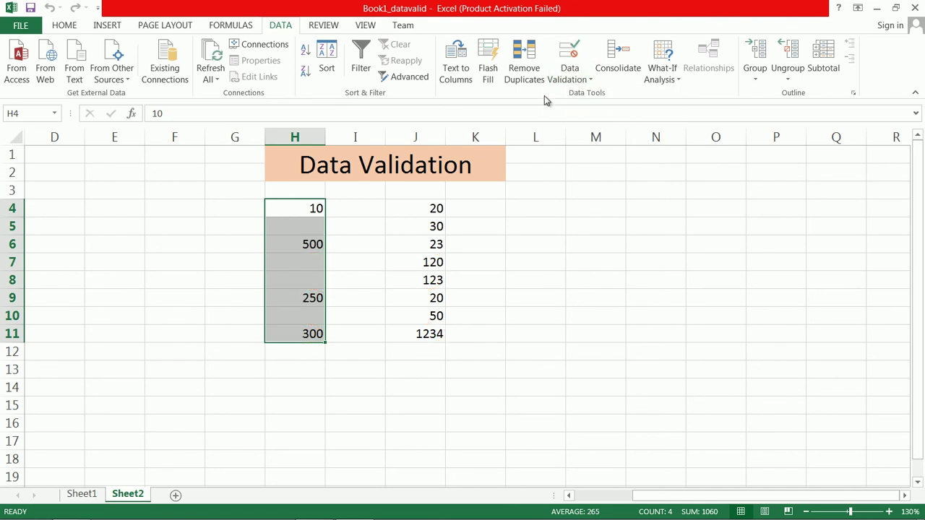
- Review the error alert settings and available alert styles for cell J4's data validation, and close the dialog without changes
click(434, 210)
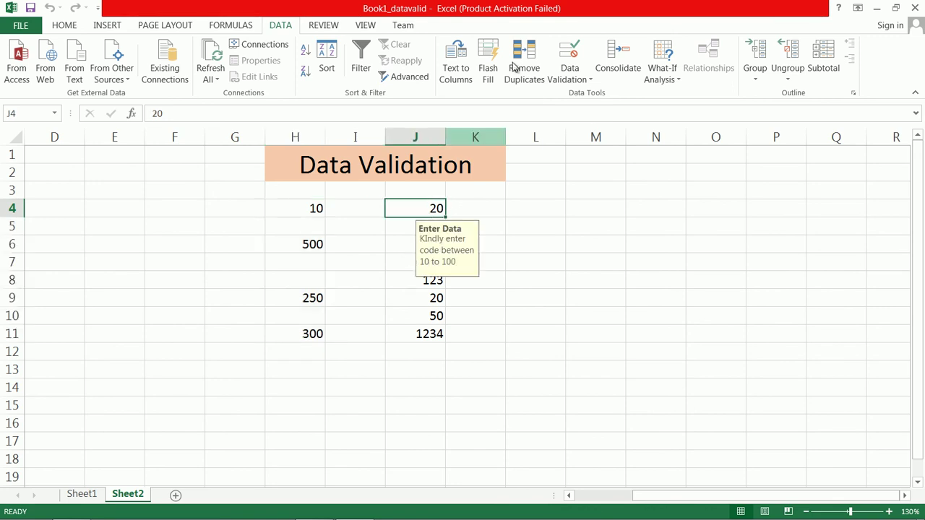
click(576, 75)
click(593, 97)
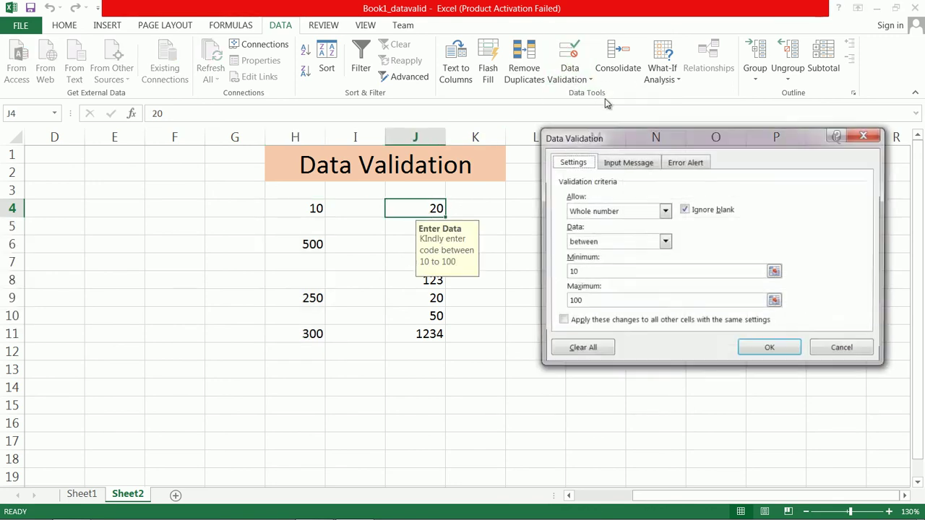
click(681, 165)
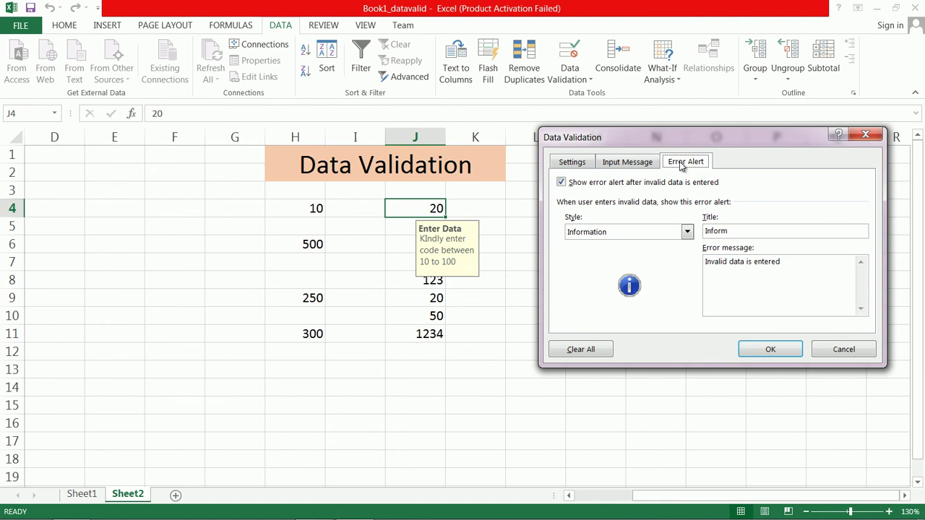
click(686, 232)
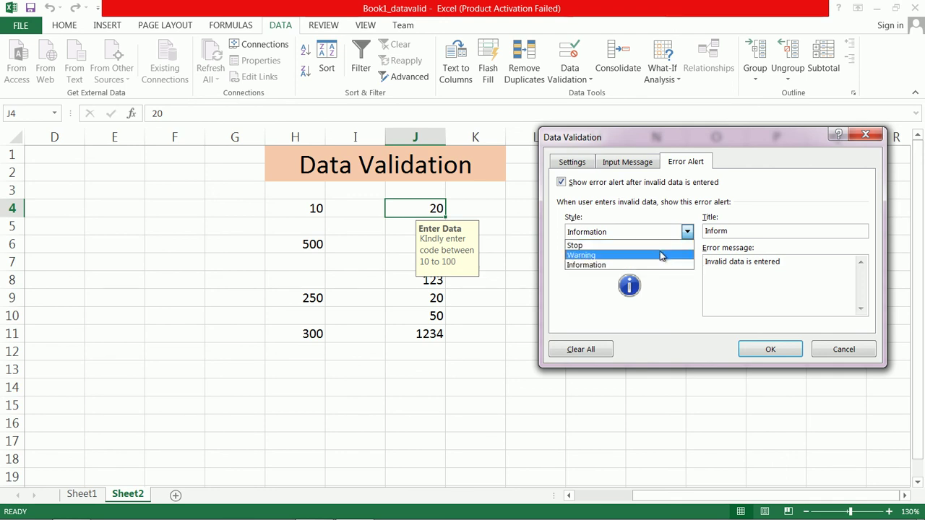
click(835, 350)
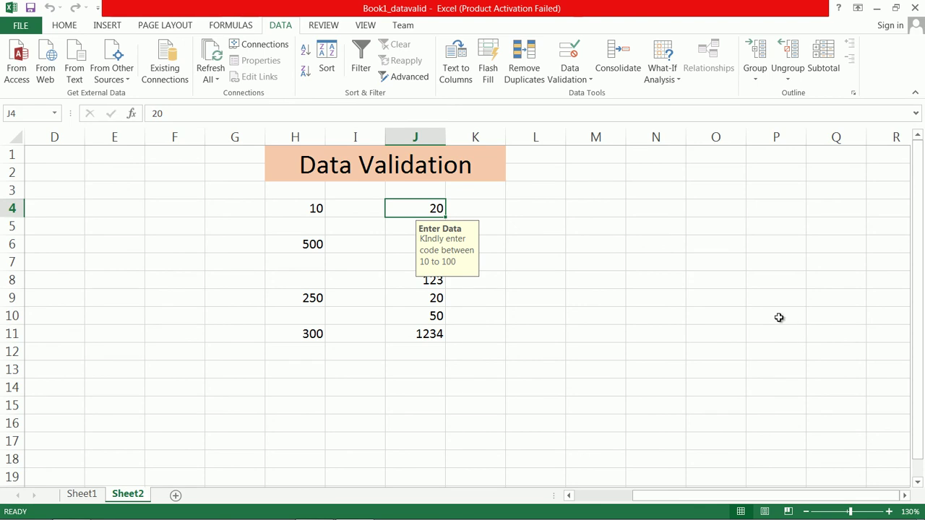